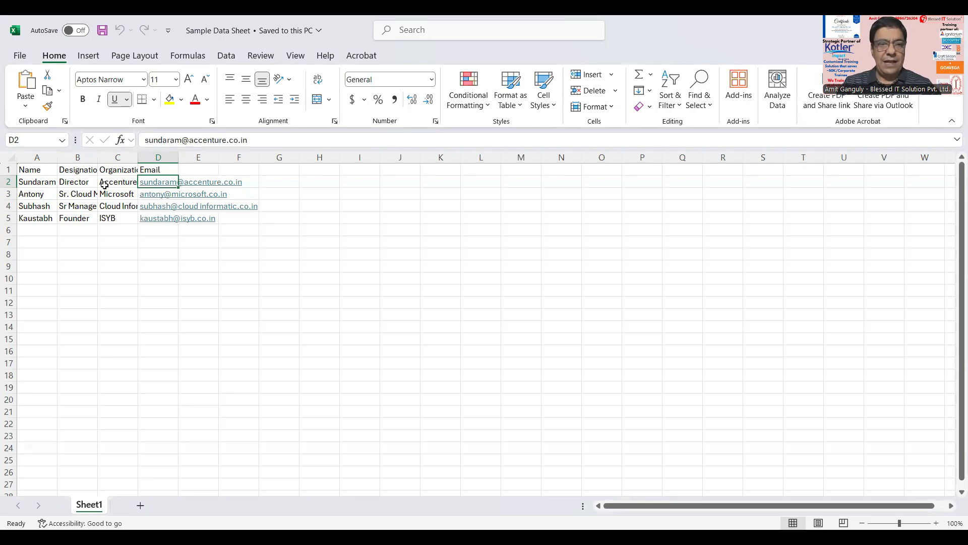
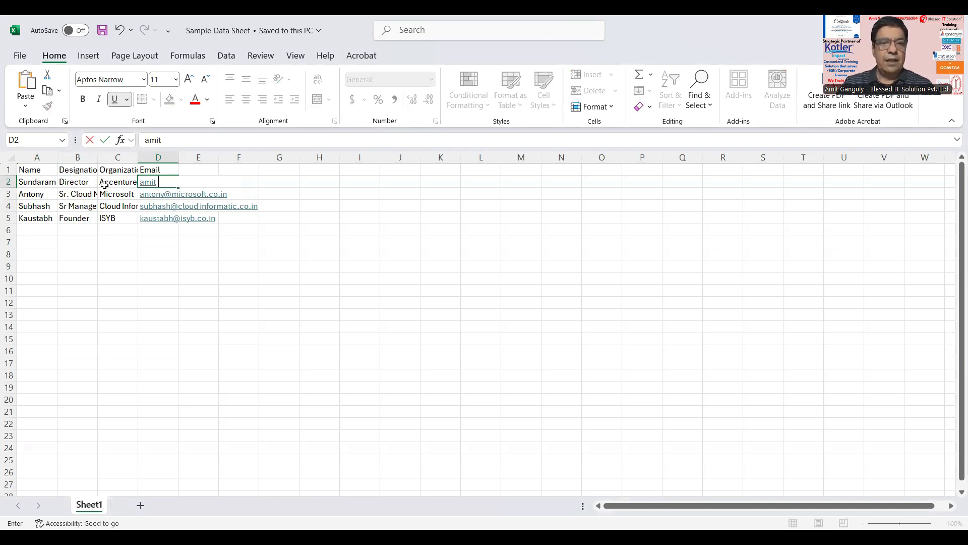
Step: Replace the email addresses in D2:D4 with three test email addresses
{"action": "key", "text": "Return"}
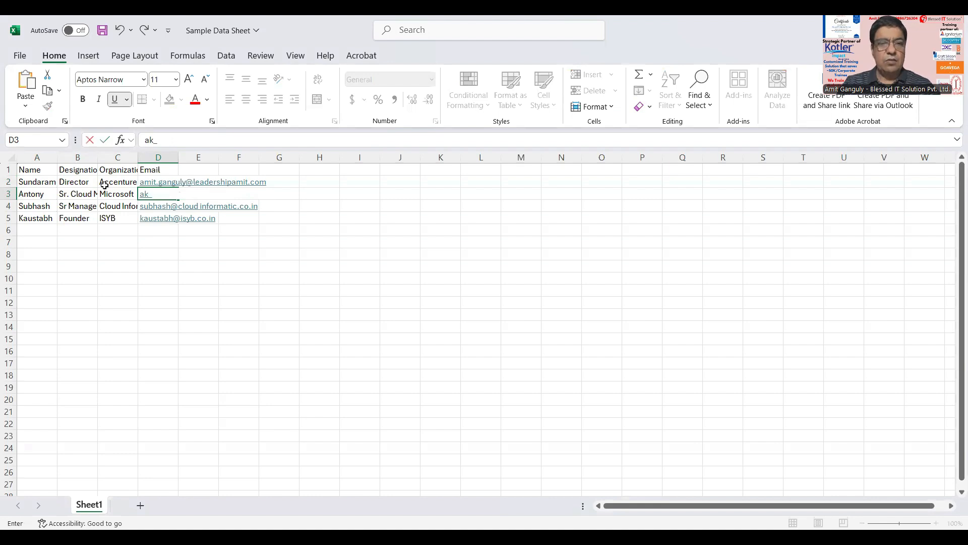
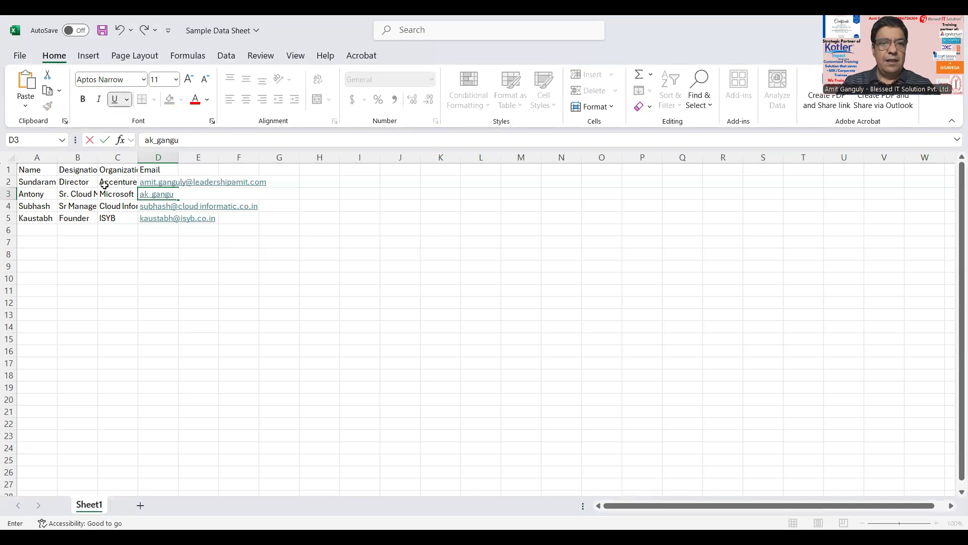
{"action": "key", "text": "Tab"}
{"action": "key", "text": "Up"}
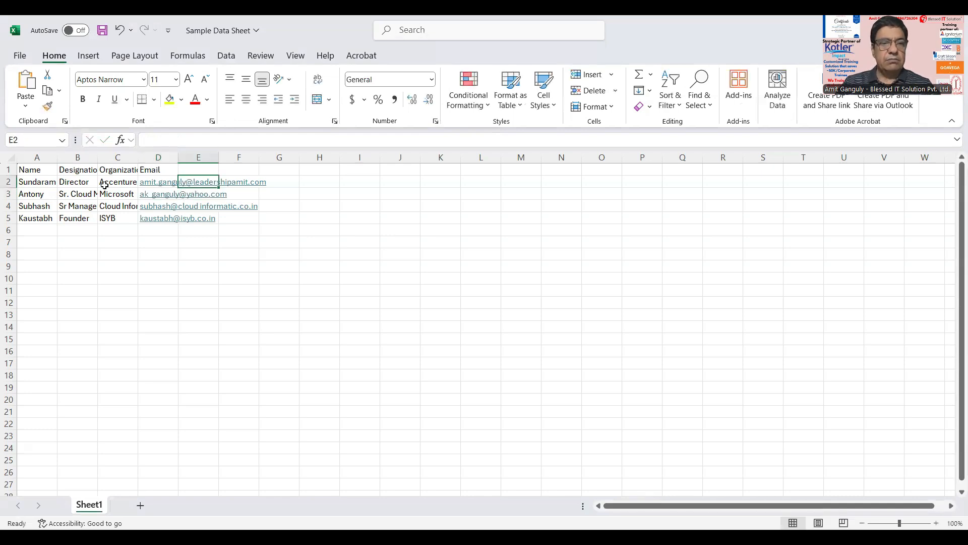
{"action": "key", "text": "Down"}
{"action": "key", "text": "Down"}
{"action": "key", "text": "Left"}
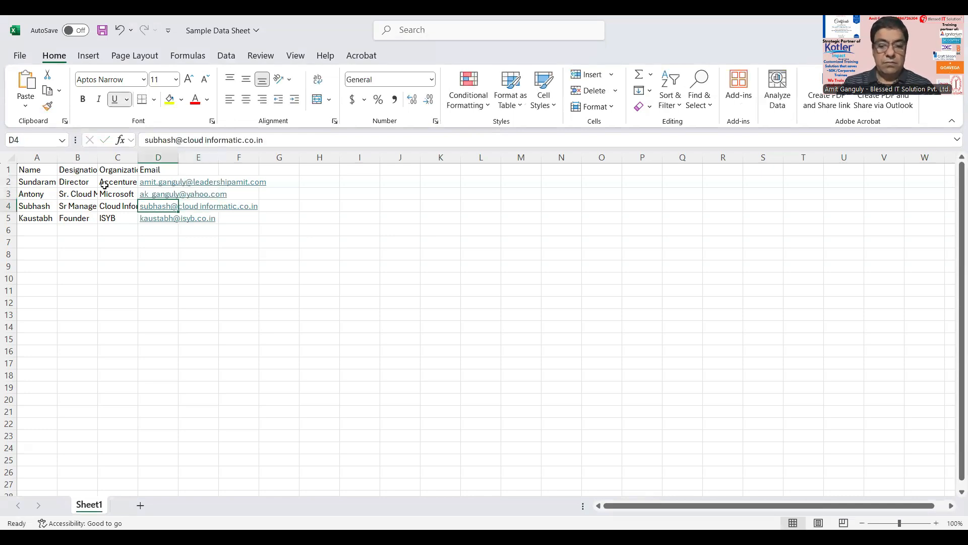
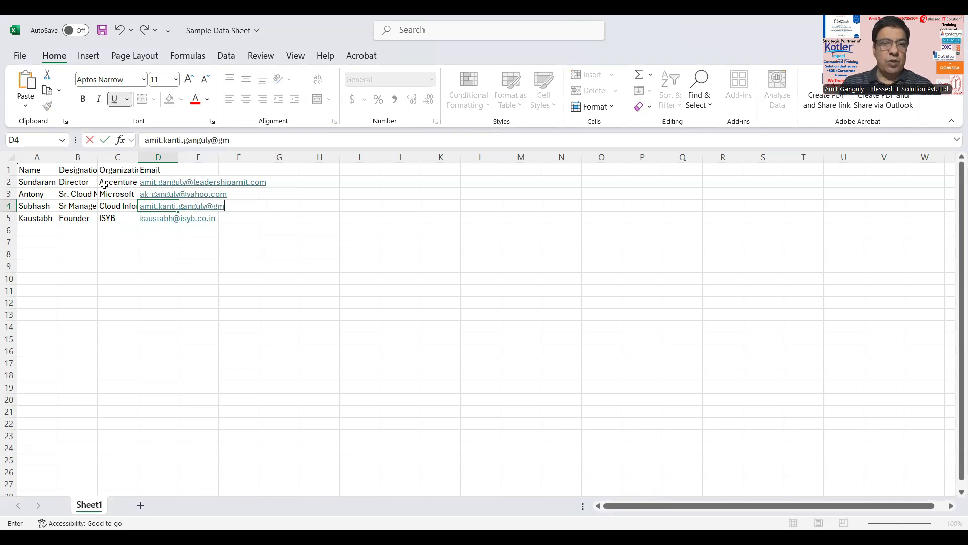
{"action": "key", "text": "Return"}
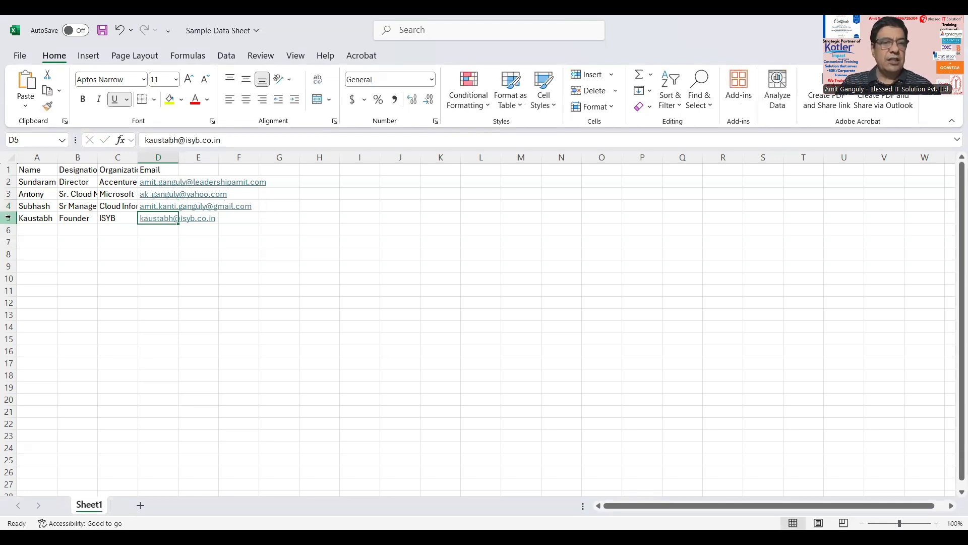
Step: Delete row 5 to remove the fourth contact from the sheet
{"action": "left_click", "coordinate": [8, 218]}
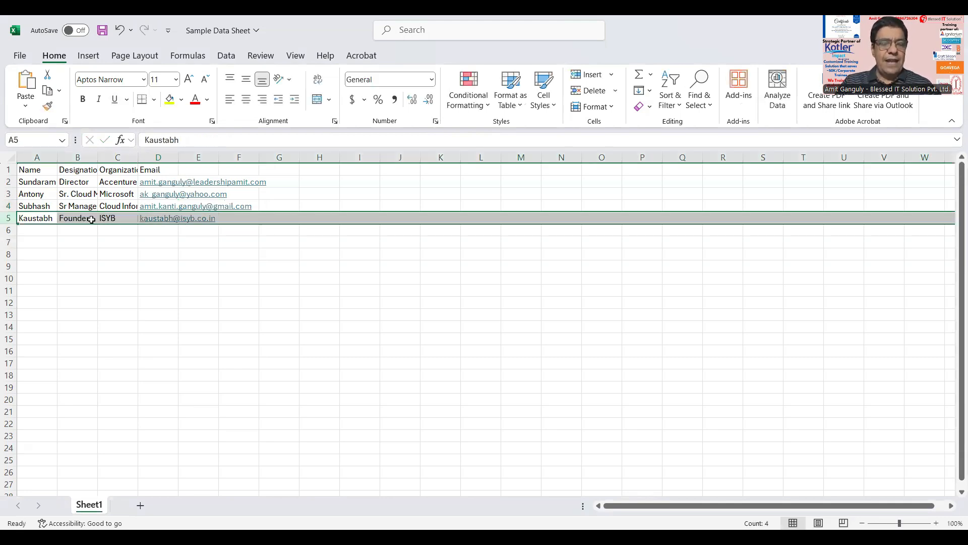
{"action": "right_click", "coordinate": [91, 219]}
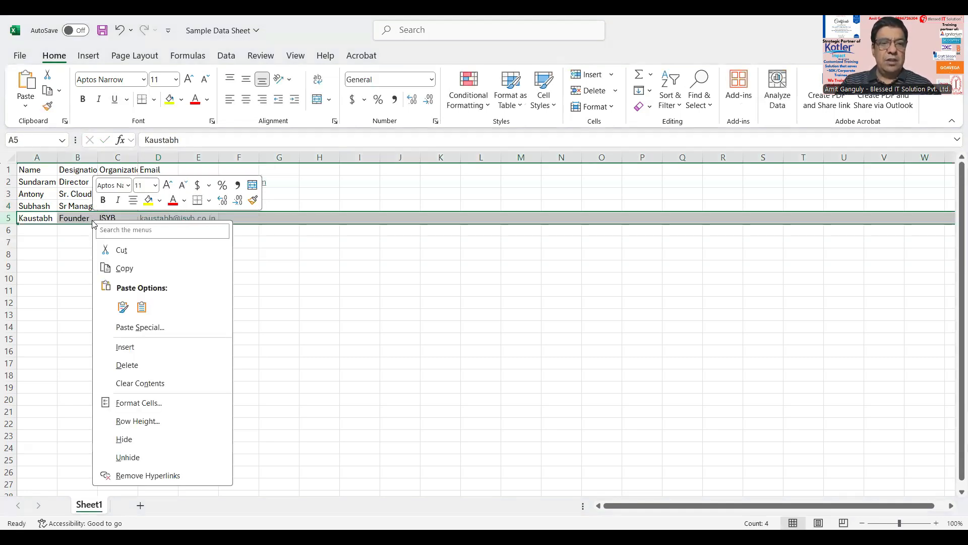
{"action": "left_click", "coordinate": [127, 365]}
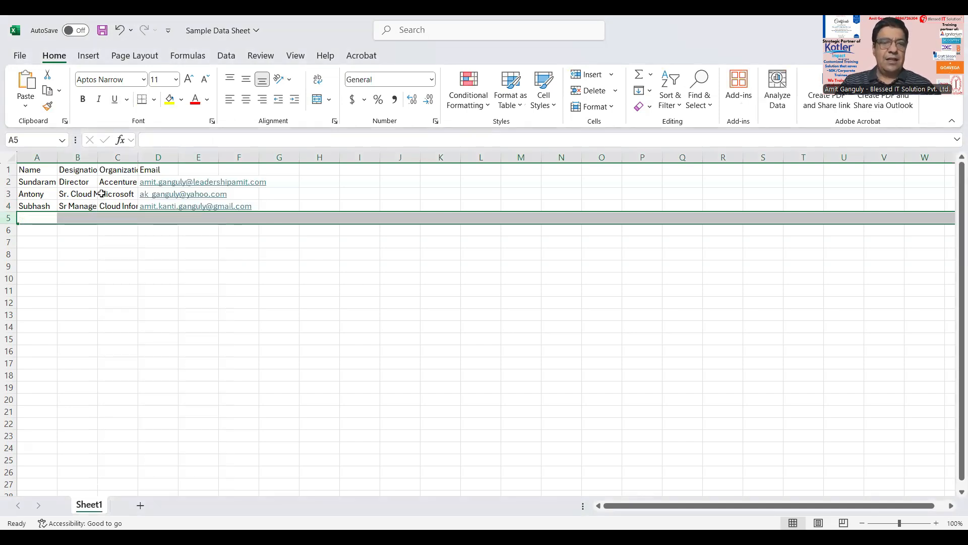
{"action": "left_click", "coordinate": [101, 194]}
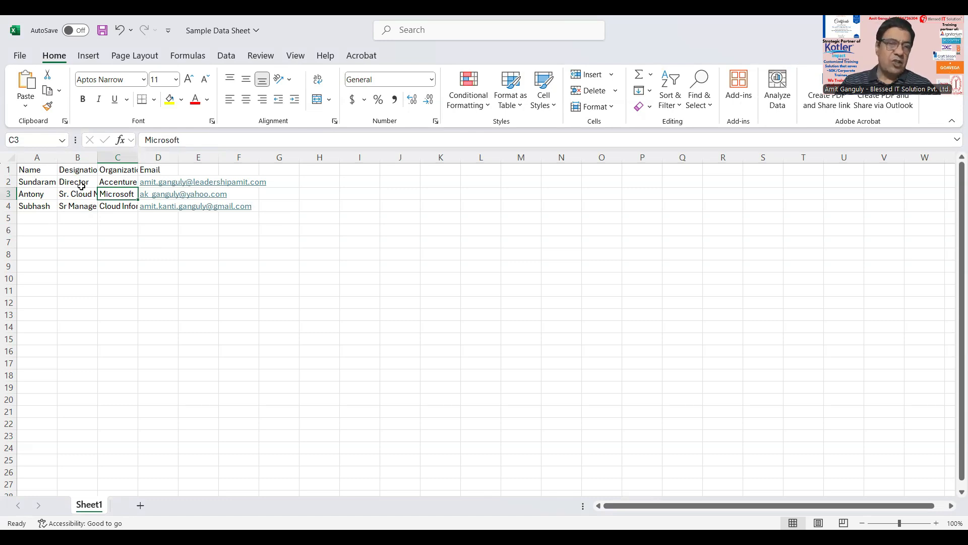
Step: Check the names and email entries of the three contacts, then save the workbook with Ctrl+S
{"action": "left_click", "coordinate": [32, 180]}
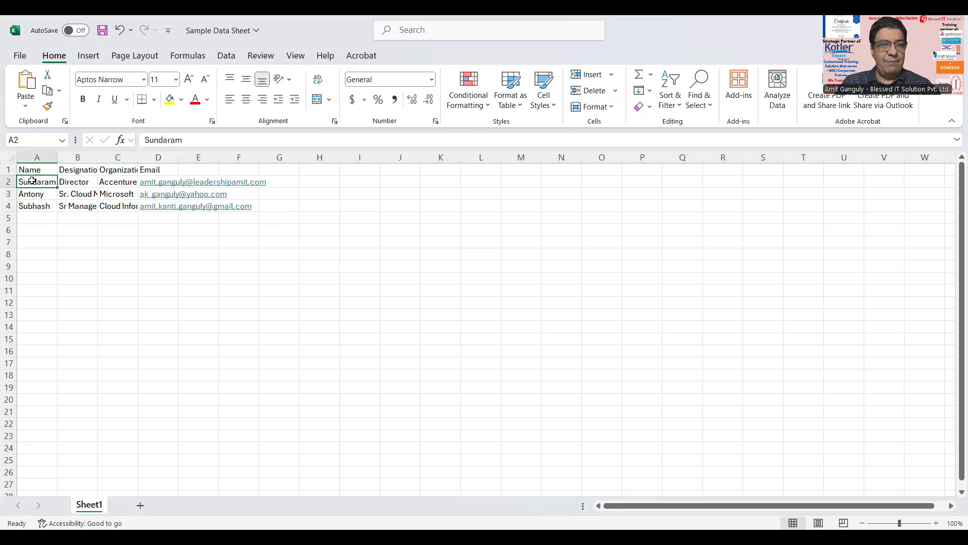
{"action": "left_click", "coordinate": [73, 181]}
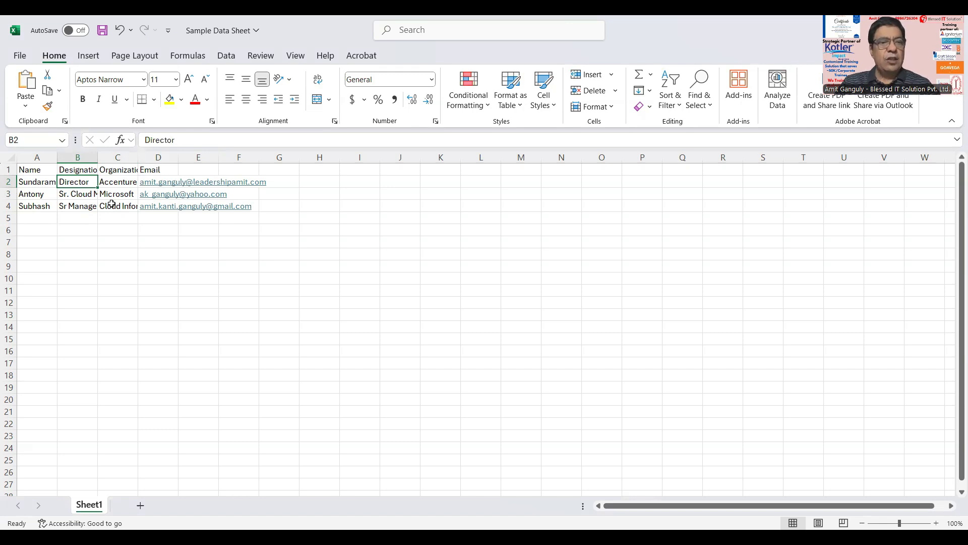
{"action": "left_click_drag", "start_coordinate": [31, 172], "coordinate": [26, 205]}
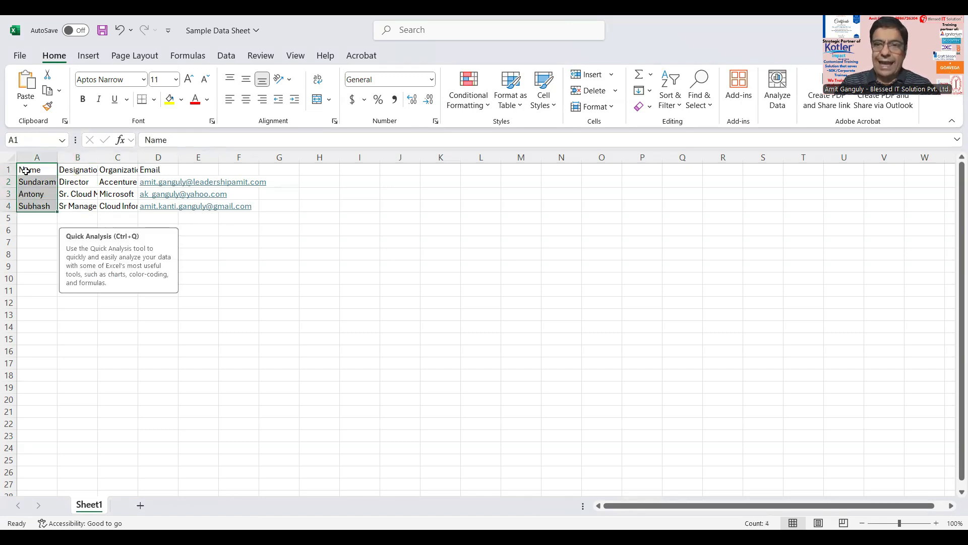
{"action": "left_click_drag", "start_coordinate": [154, 170], "coordinate": [144, 204]}
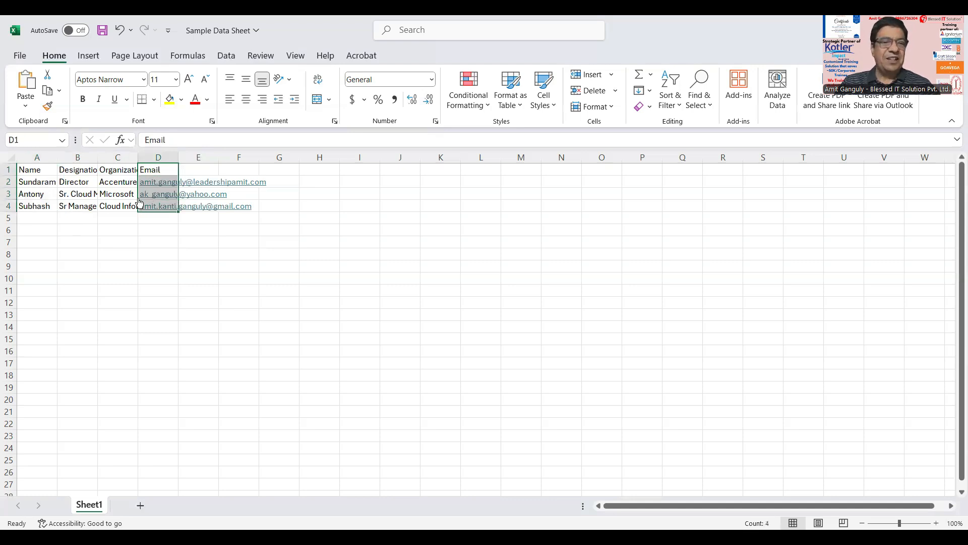
{"action": "left_click", "coordinate": [40, 179]}
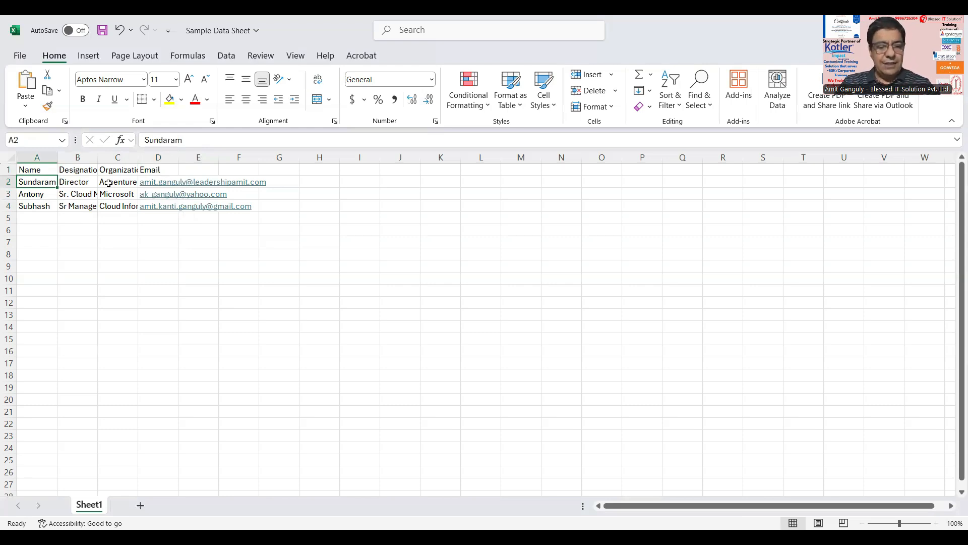
{"action": "key", "text": "ctrl+s"}
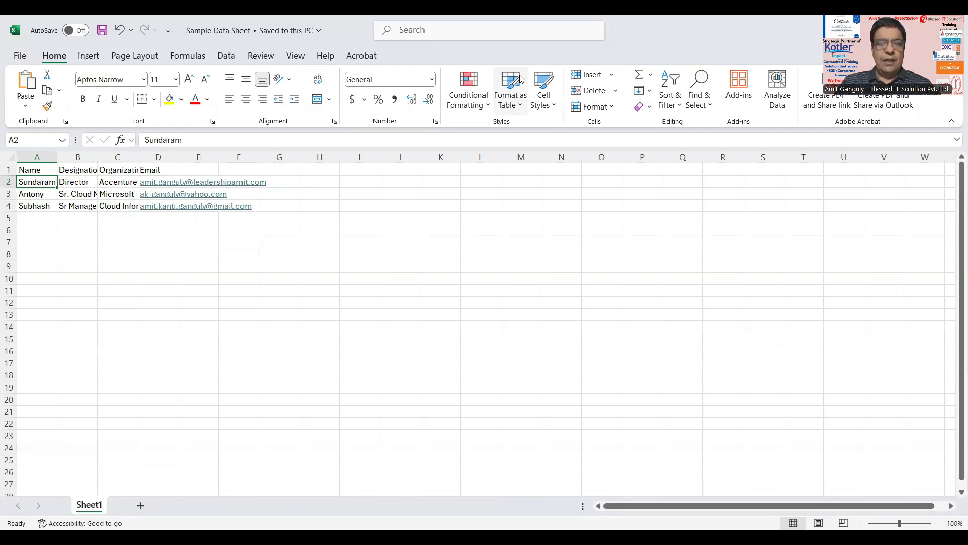
{"action": "key", "text": "alt+Tab"}
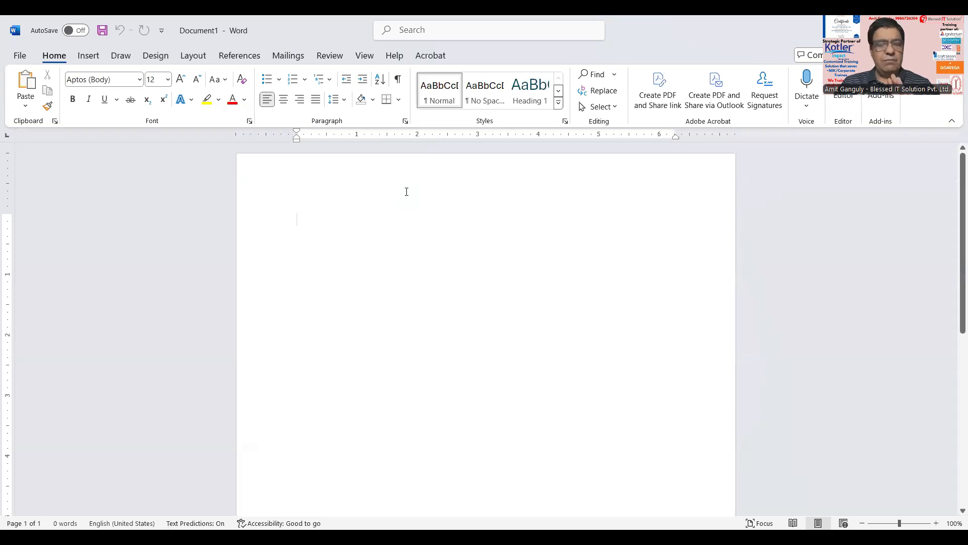
Step: Set Document1 up as an E-mail Messages mail merge from the Mailings tab
{"action": "left_click", "coordinate": [286, 58]}
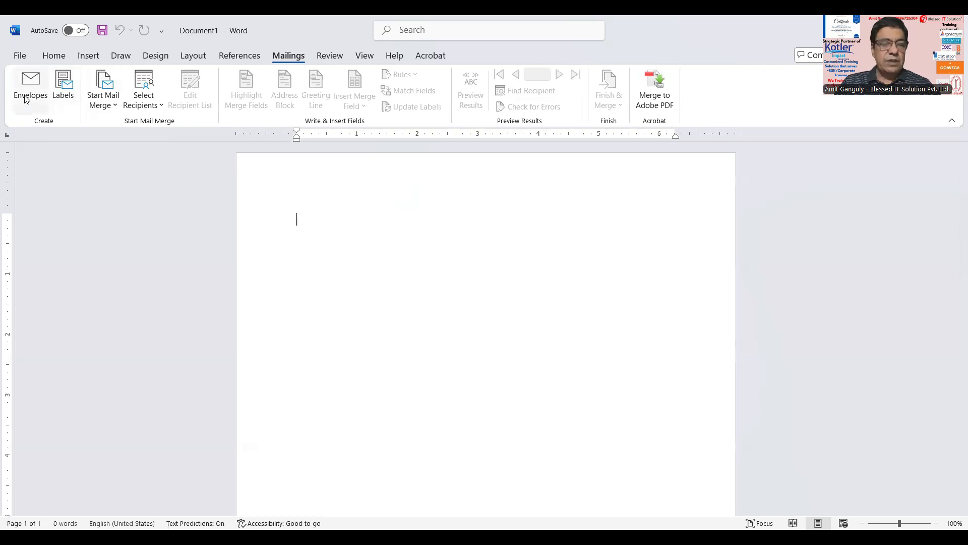
{"action": "left_click", "coordinate": [115, 108]}
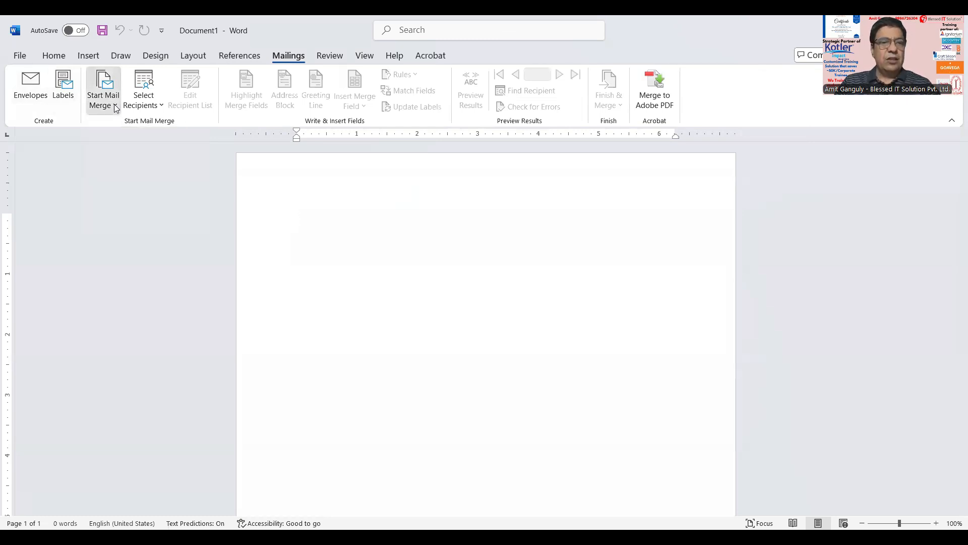
{"action": "left_click", "coordinate": [115, 108]}
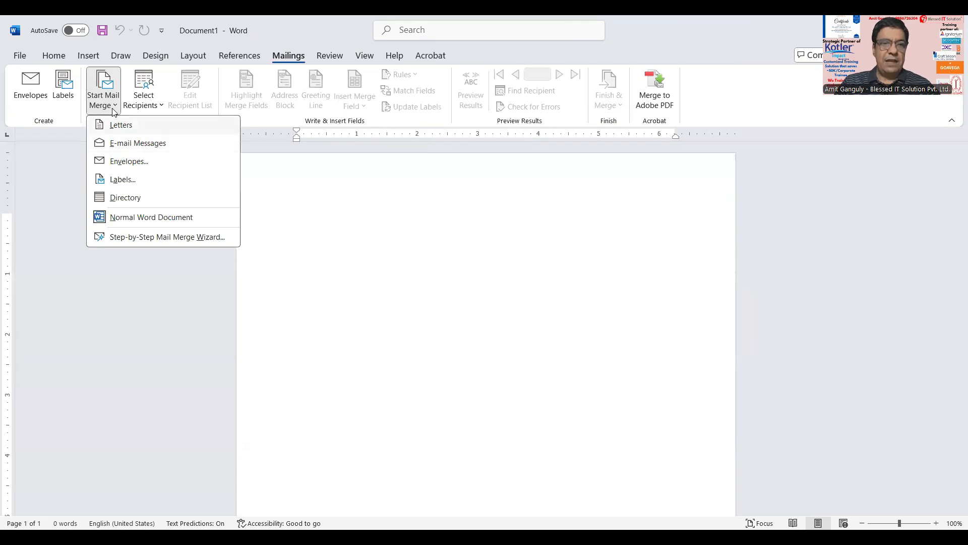
{"action": "left_click", "coordinate": [153, 146]}
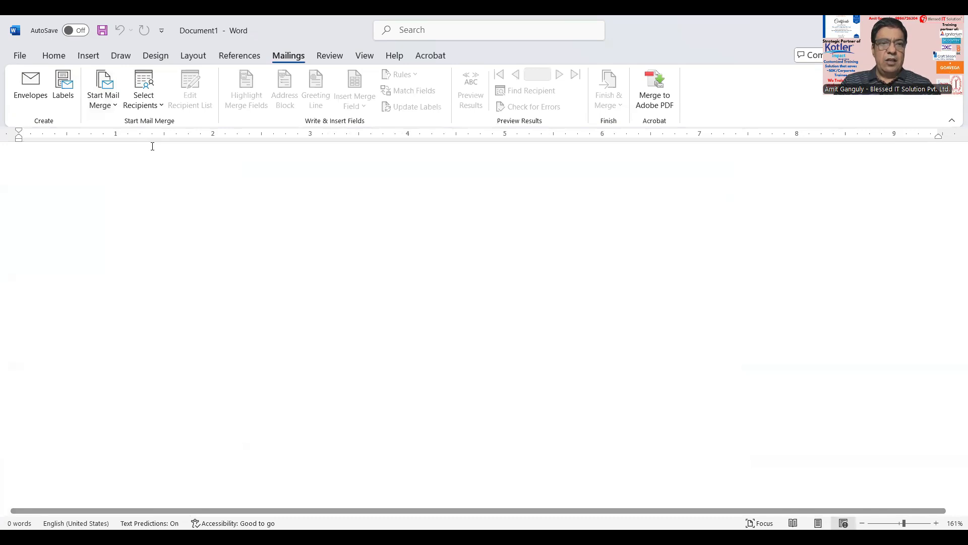
Step: Use the Sheet1$ table of Sample Data Sheet in Downloads as the recipient list
{"action": "left_click", "coordinate": [152, 108]}
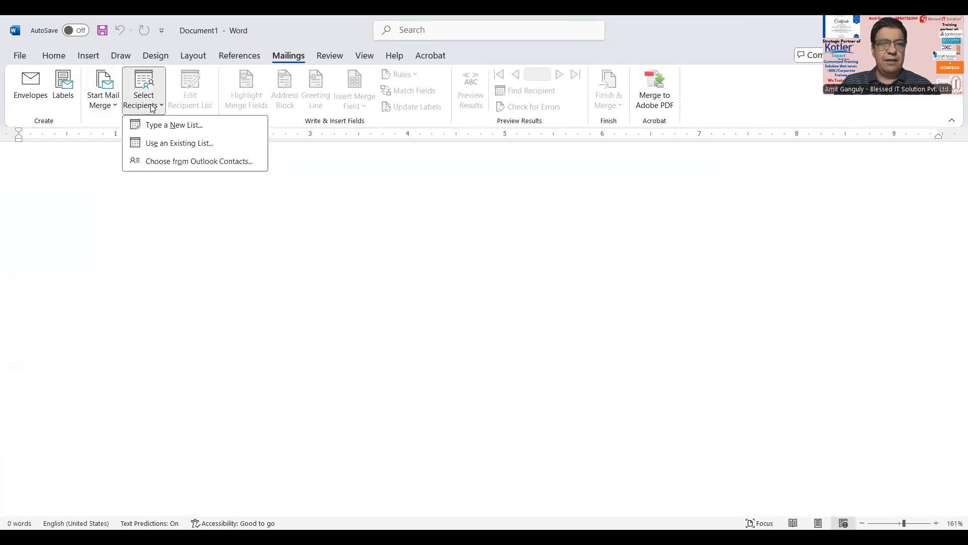
{"action": "left_click", "coordinate": [164, 144]}
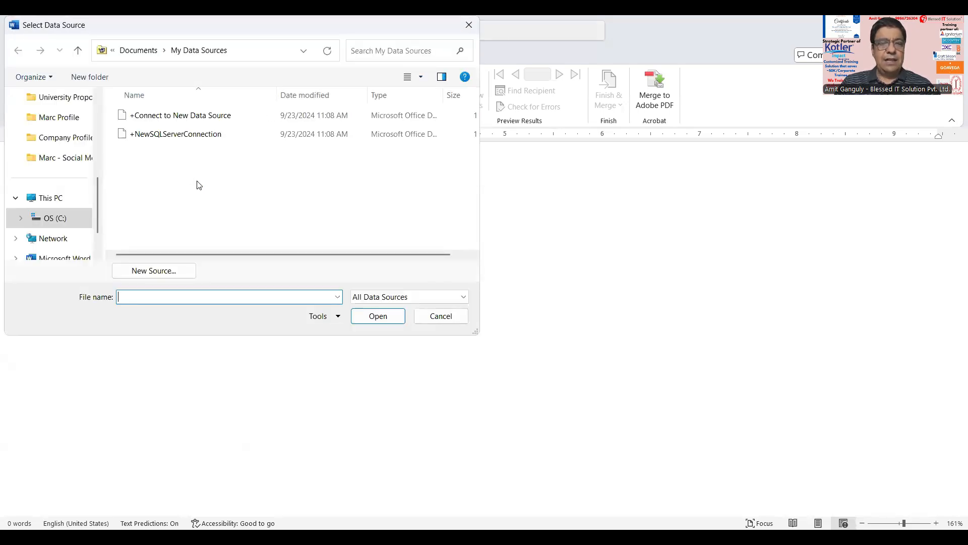
{"action": "scroll", "coordinate": [76, 156], "scroll_direction": "up", "scroll_amount": 5}
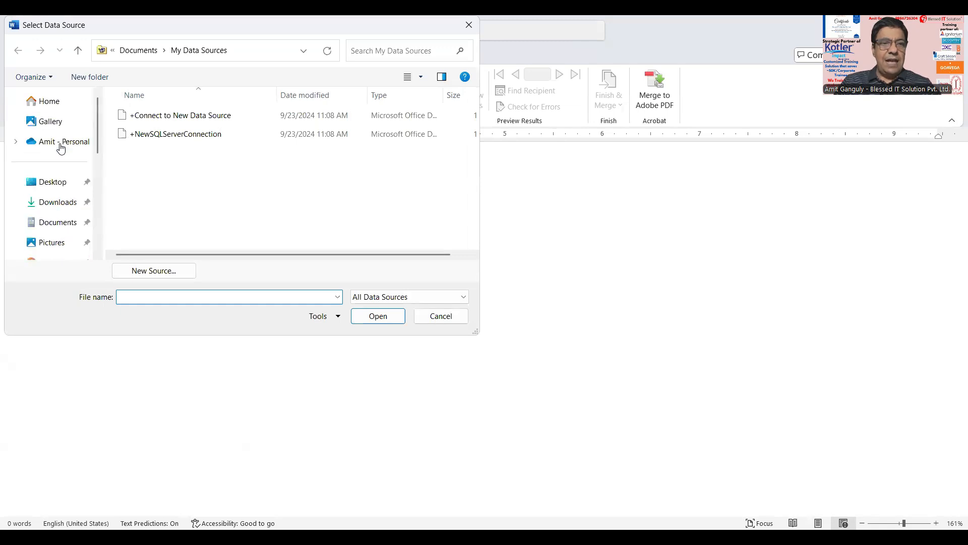
{"action": "left_click", "coordinate": [63, 207]}
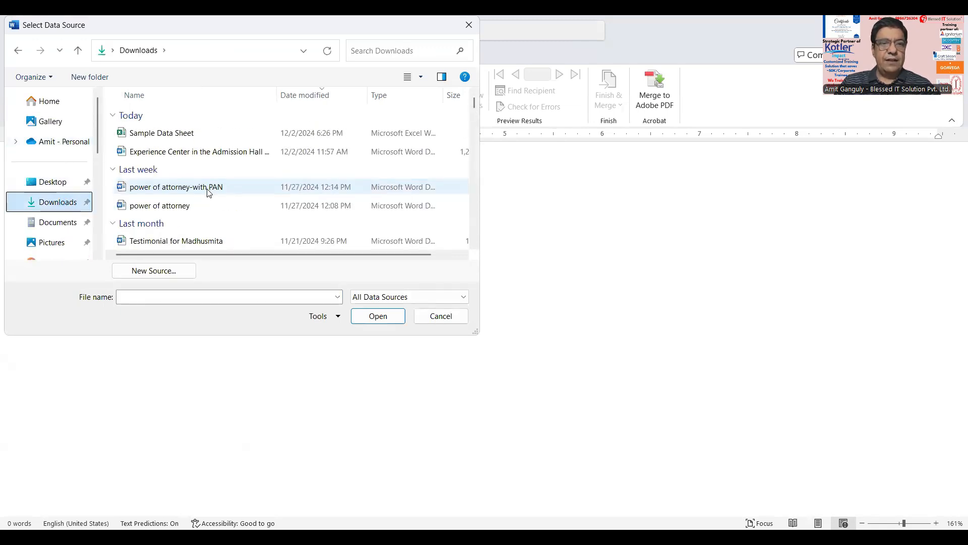
{"action": "scroll", "coordinate": [210, 191], "scroll_direction": "down", "scroll_amount": 2}
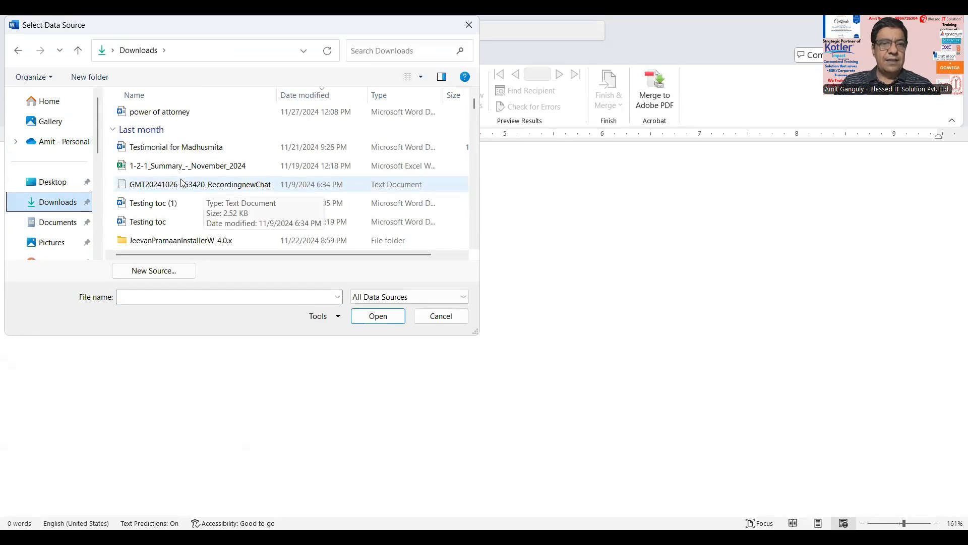
{"action": "scroll", "coordinate": [182, 183], "scroll_direction": "down", "scroll_amount": 3}
{"action": "scroll", "coordinate": [178, 172], "scroll_direction": "up", "scroll_amount": 2}
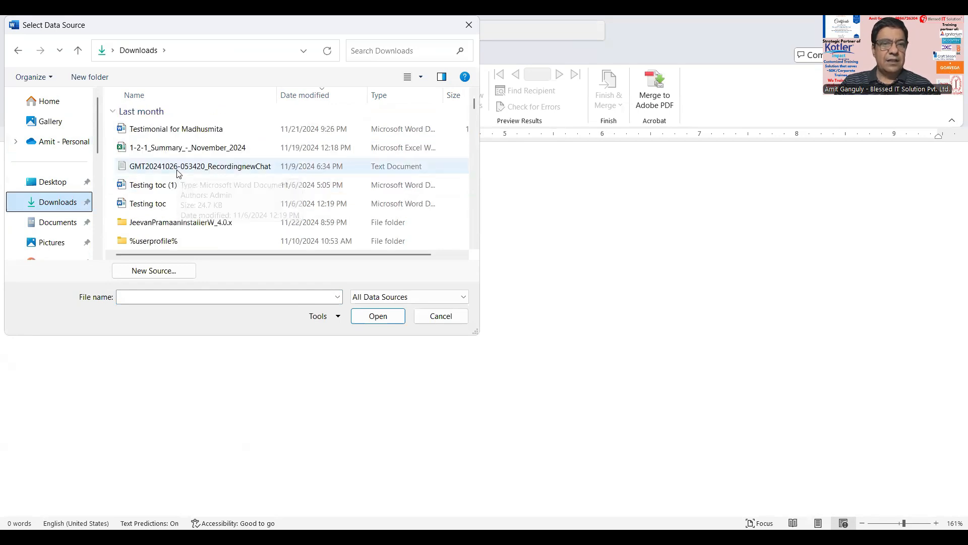
{"action": "scroll", "coordinate": [178, 172], "scroll_direction": "up", "scroll_amount": 1}
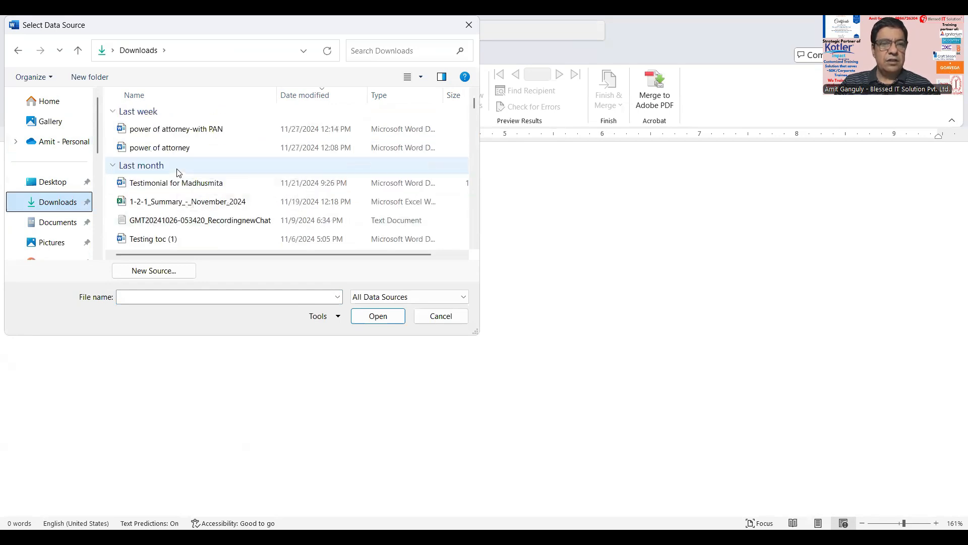
{"action": "scroll", "coordinate": [177, 172], "scroll_direction": "up", "scroll_amount": 1}
{"action": "left_click", "coordinate": [167, 133]}
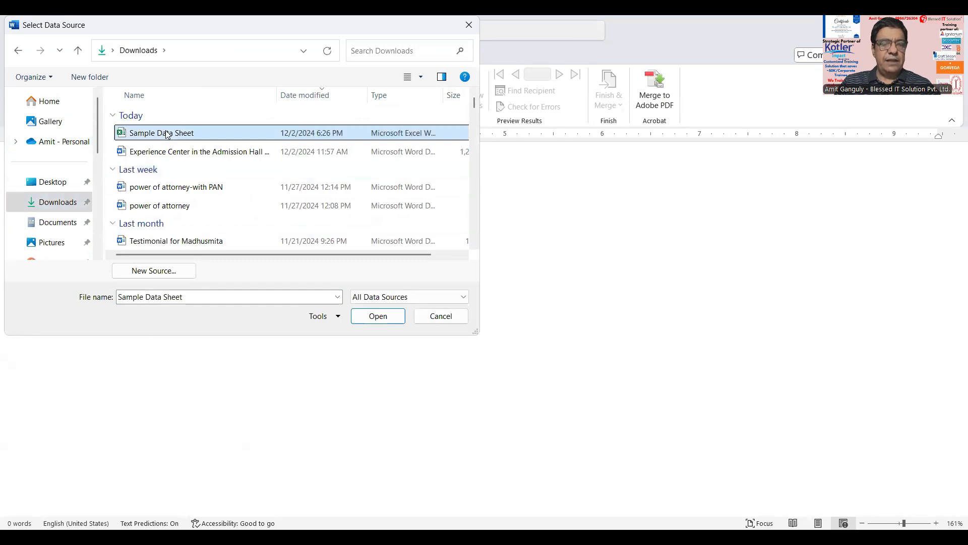
{"action": "left_click", "coordinate": [367, 316]}
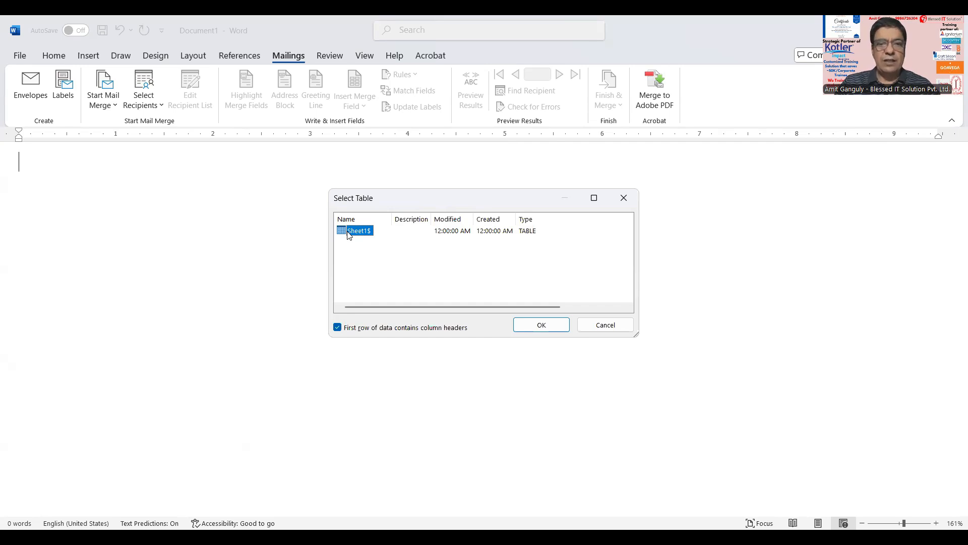
{"action": "left_click", "coordinate": [539, 327]}
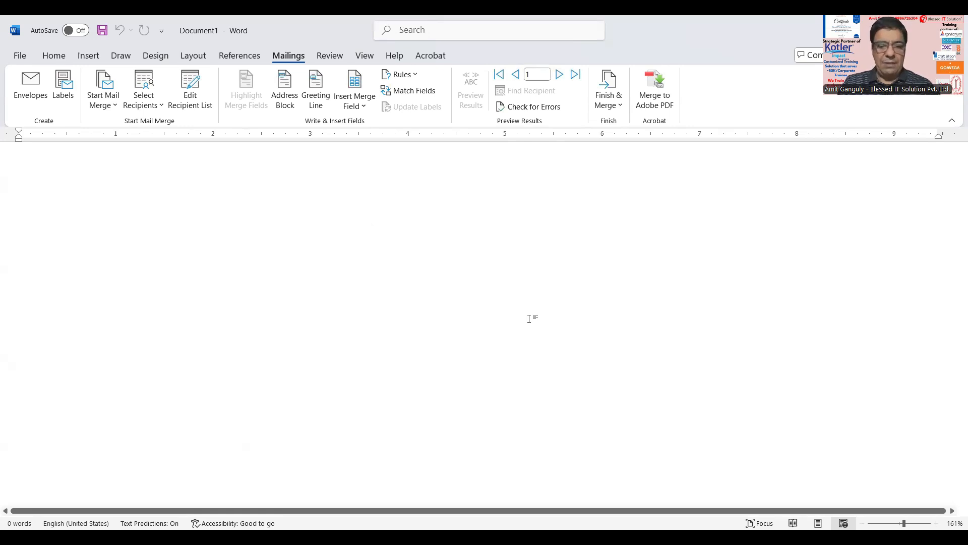
Step: Type the 'Hi' greeting and the paragraph asking the reader to try the new service free
{"action": "type", "text": "T"}
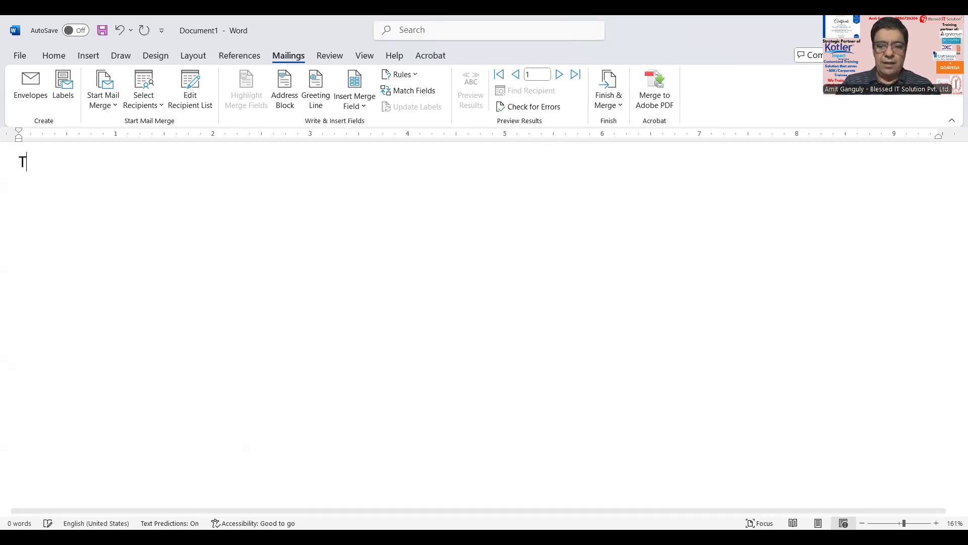
{"action": "key", "text": "BackSpace"}
{"action": "type", "text": "Hi"}
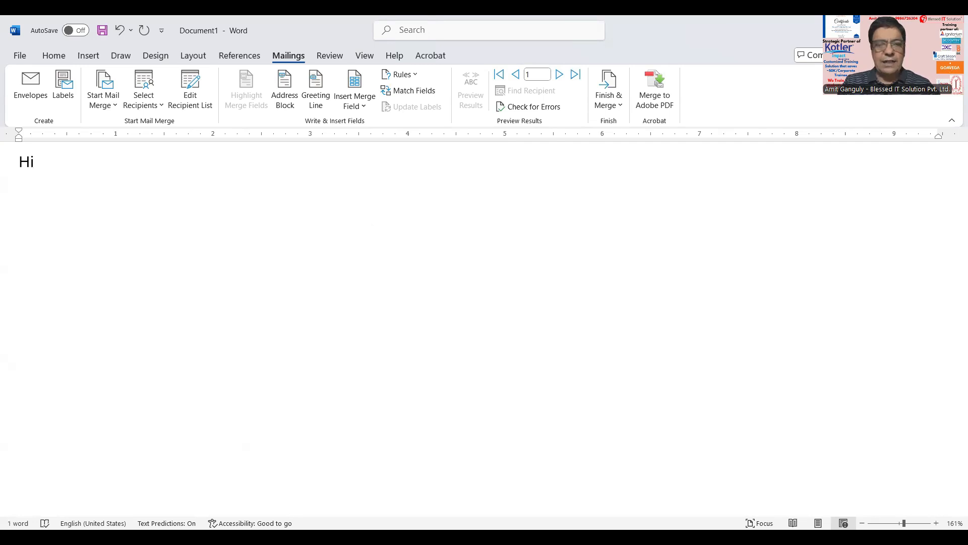
{"action": "key", "text": "Return"}
{"action": "type", "text": "H"}
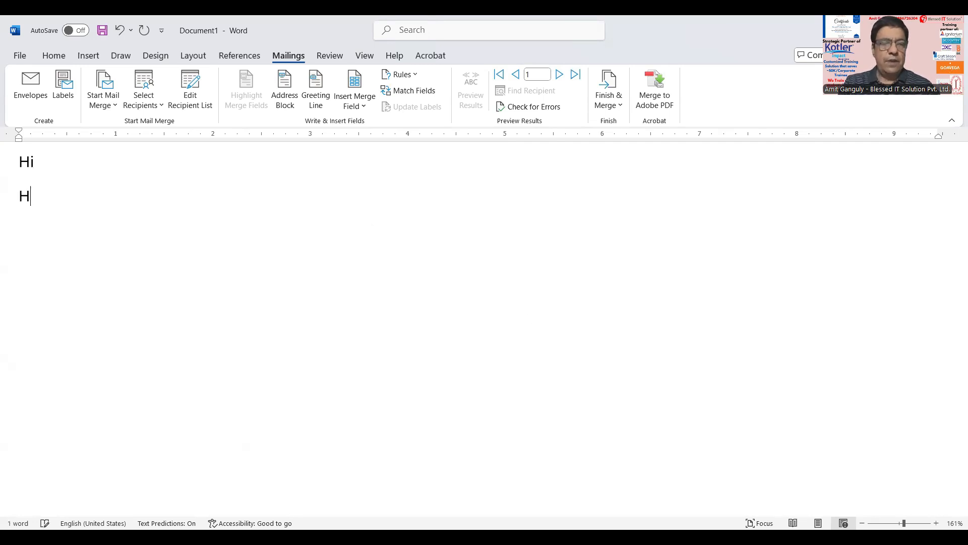
{"action": "type", "text": "ope you find this email"}
{"action": "key", "text": "ctrl+shift+Left"}
{"action": "key", "text": "ctrl+shift+Left"}
{"action": "key", "text": "ctrl+shift+Left"}
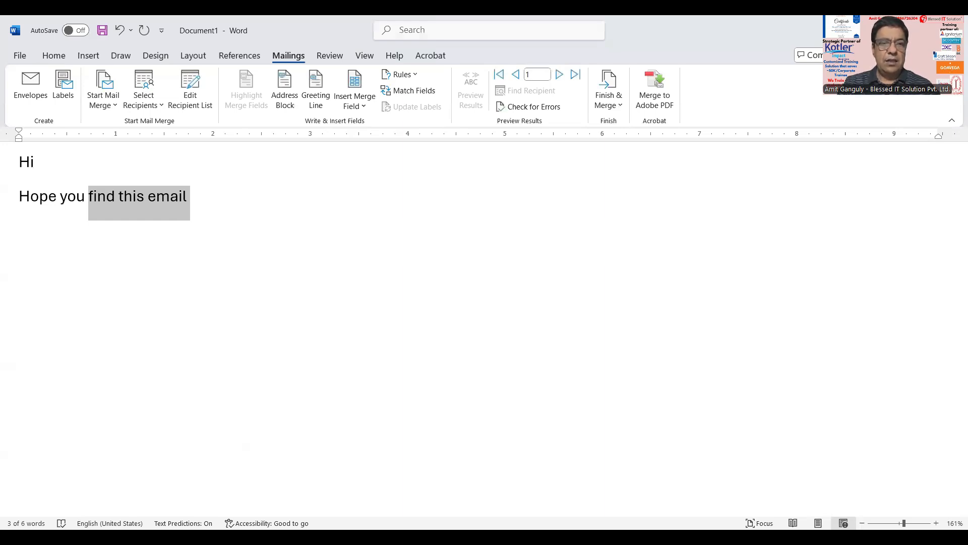
{"action": "type", "text": "are doing great. I wis"}
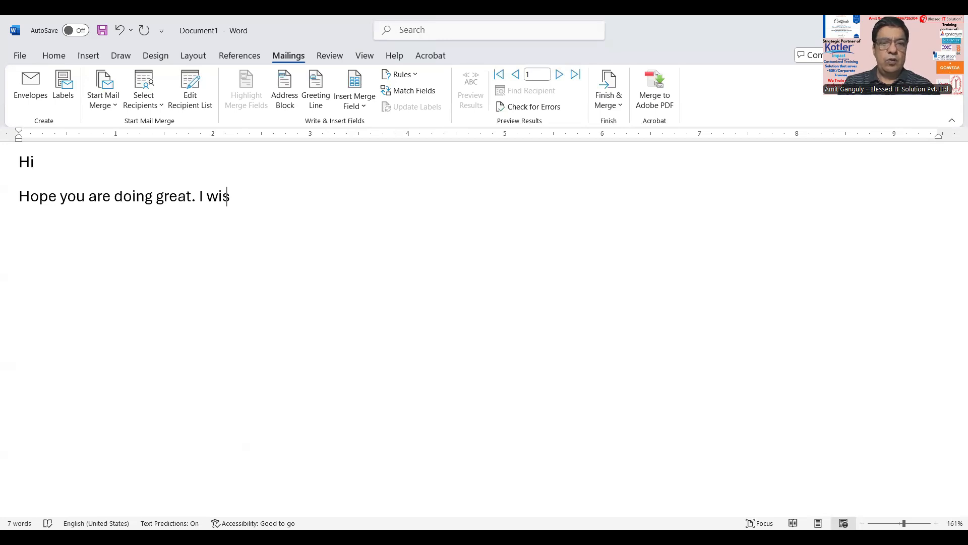
{"action": "type", "text": "h you to"}
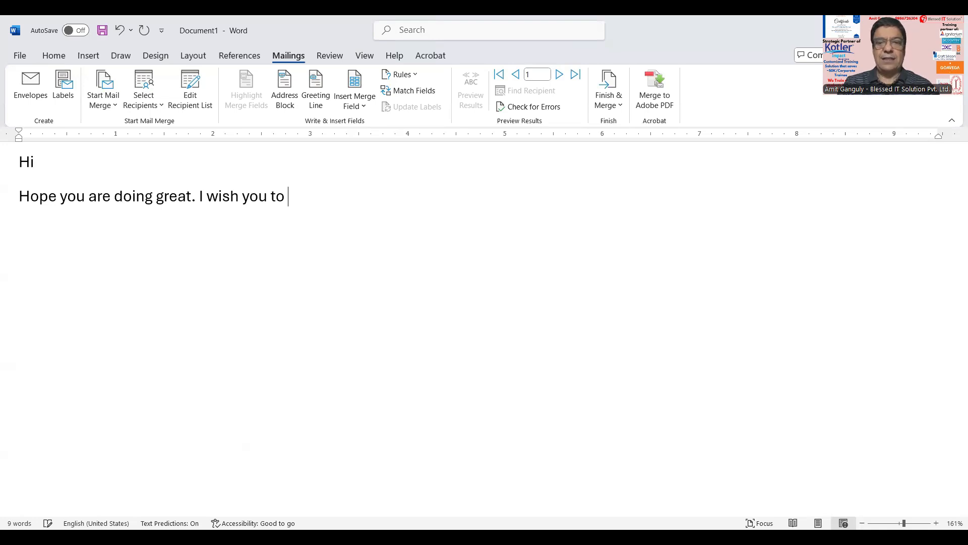
{"action": "type", "text": "know that we have started a new service and as"}
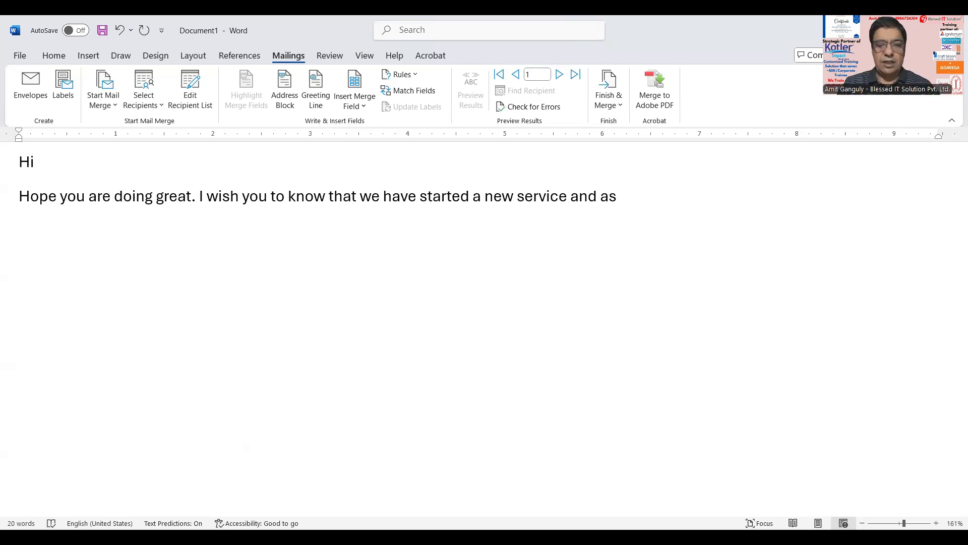
{"action": "type", "text": " in"}
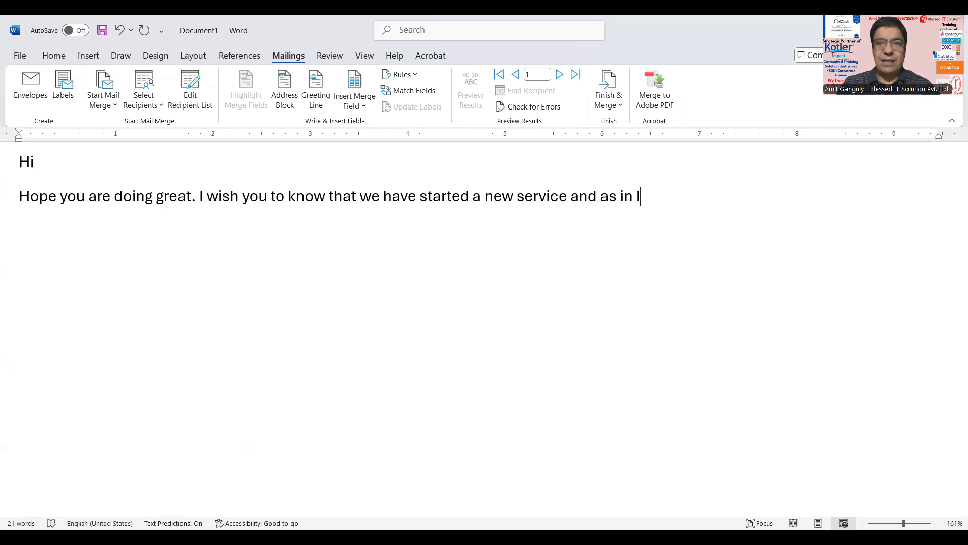
{"action": "type", "text": "am requesting you to try our services once without any cost."}
Step: Add the 'Thanks and Regards' closing followed by the sender's signature name
{"action": "key", "text": "Return"}
{"action": "key", "text": "Return"}
{"action": "type", "text": "T"}
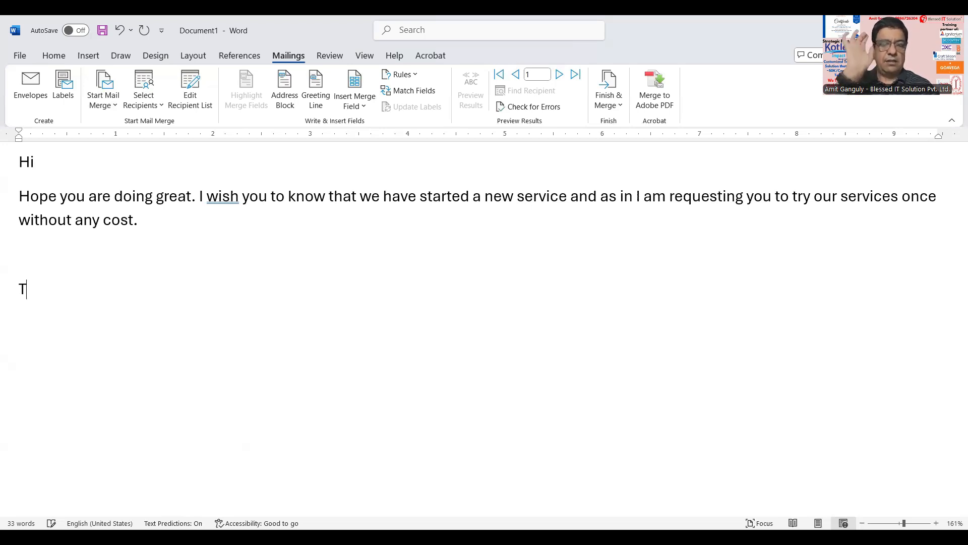
{"action": "type", "text": "hanks and Regards"}
{"action": "key", "text": "Return"}
{"action": "key", "text": "Return"}
{"action": "type", "text": "Amit"}
{"action": "key", "text": "Return"}
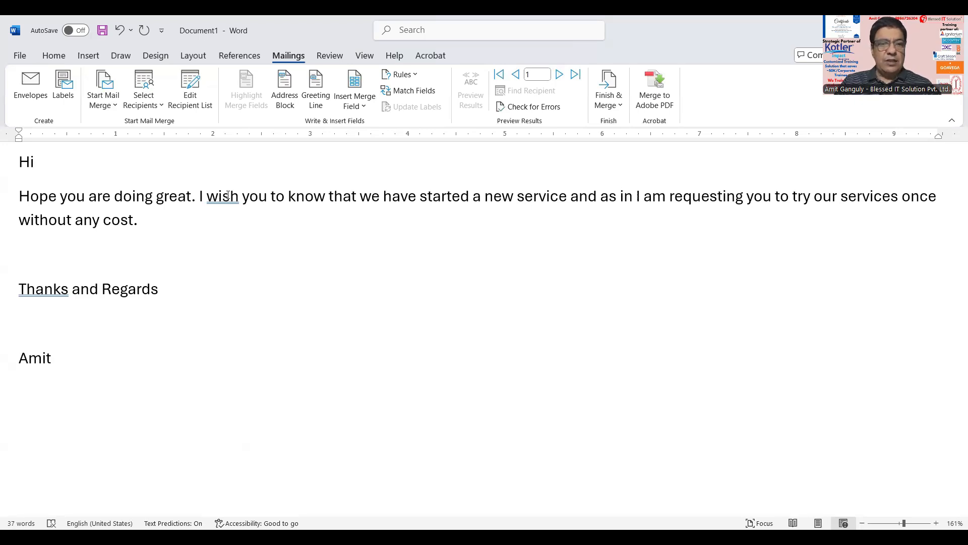
{"action": "left_click", "coordinate": [61, 161]}
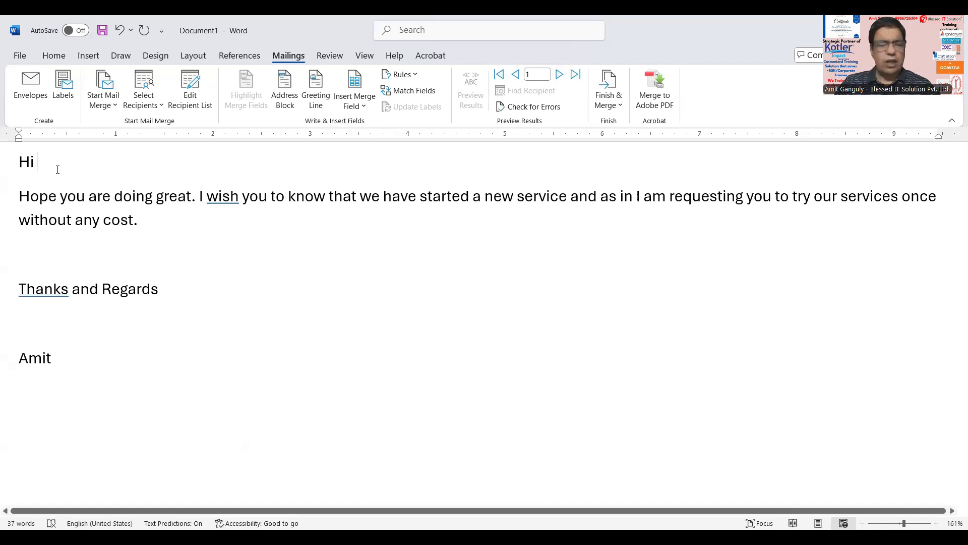
Step: Insert «Name» after Hi, «Designation» after 'as' and «Organization» after 'in'
{"action": "left_click", "coordinate": [365, 107]}
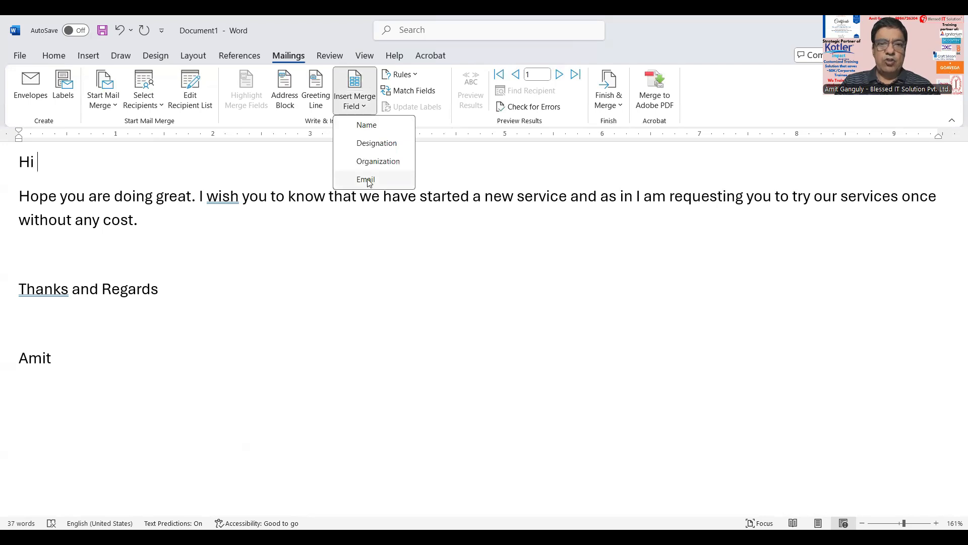
{"action": "left_click", "coordinate": [367, 126]}
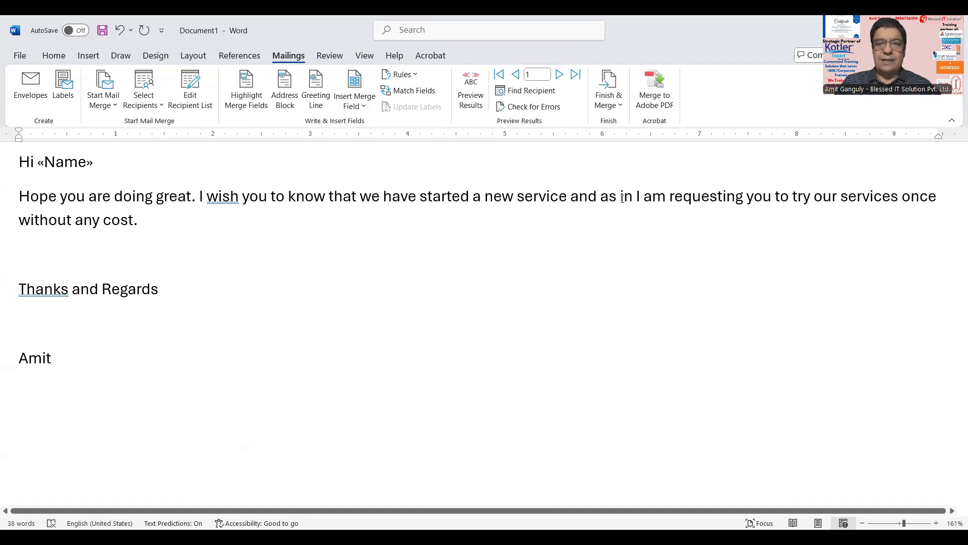
{"action": "left_click", "coordinate": [364, 103]}
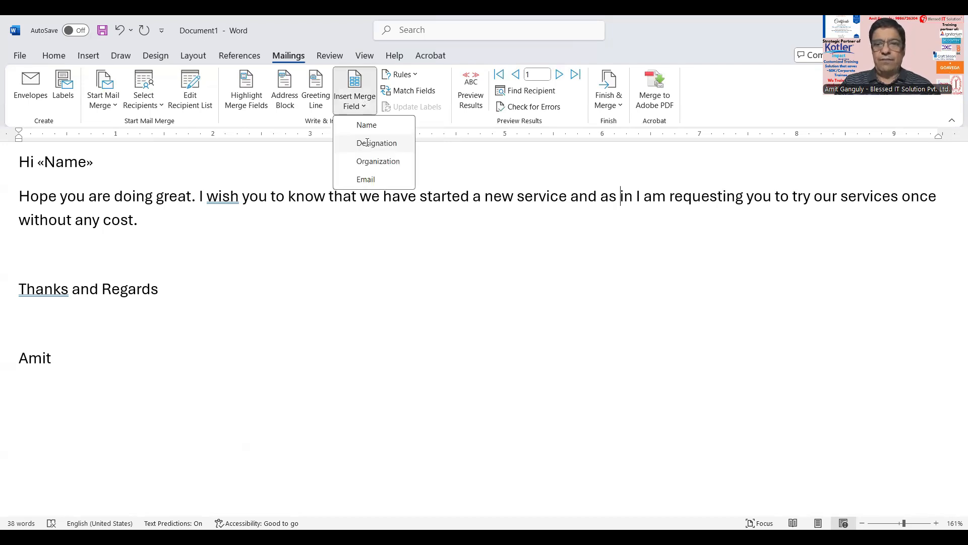
{"action": "key", "text": "Return"}
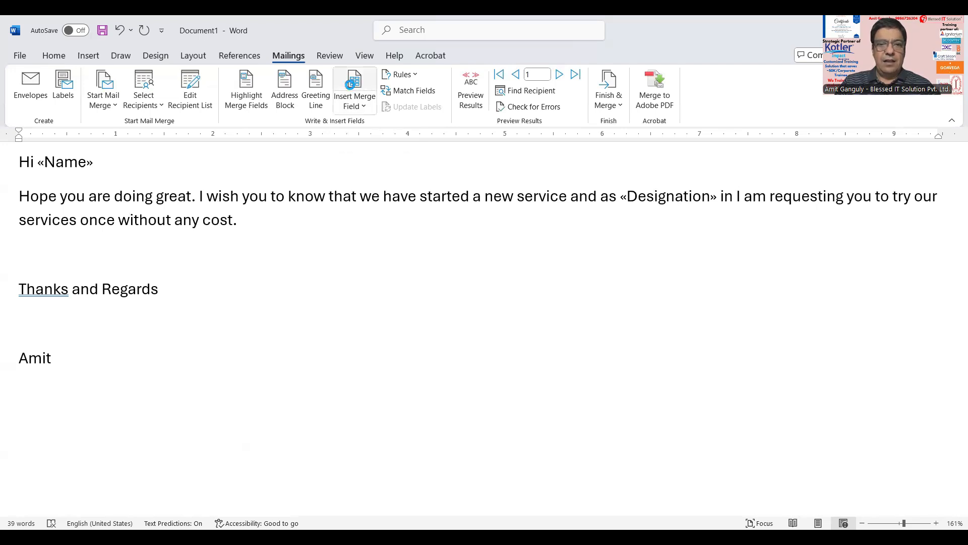
{"action": "left_click", "coordinate": [349, 83]}
{"action": "left_click", "coordinate": [427, 239]}
{"action": "left_click", "coordinate": [485, 357]}
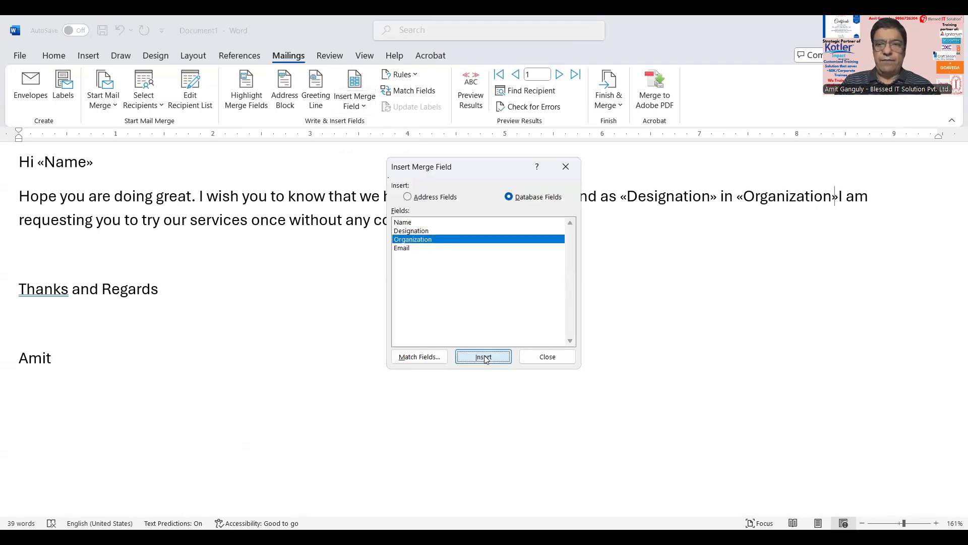
{"action": "key", "text": "space"}
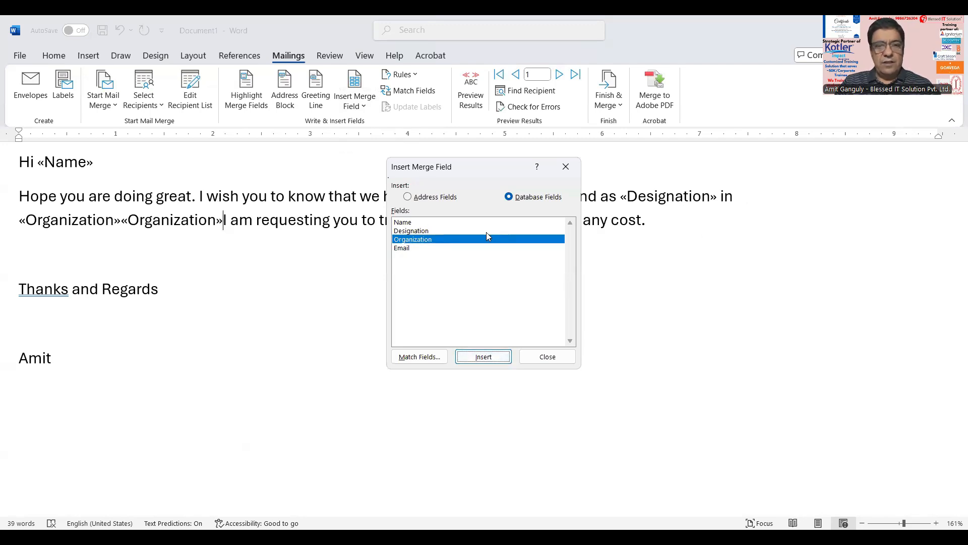
{"action": "left_click", "coordinate": [537, 357]}
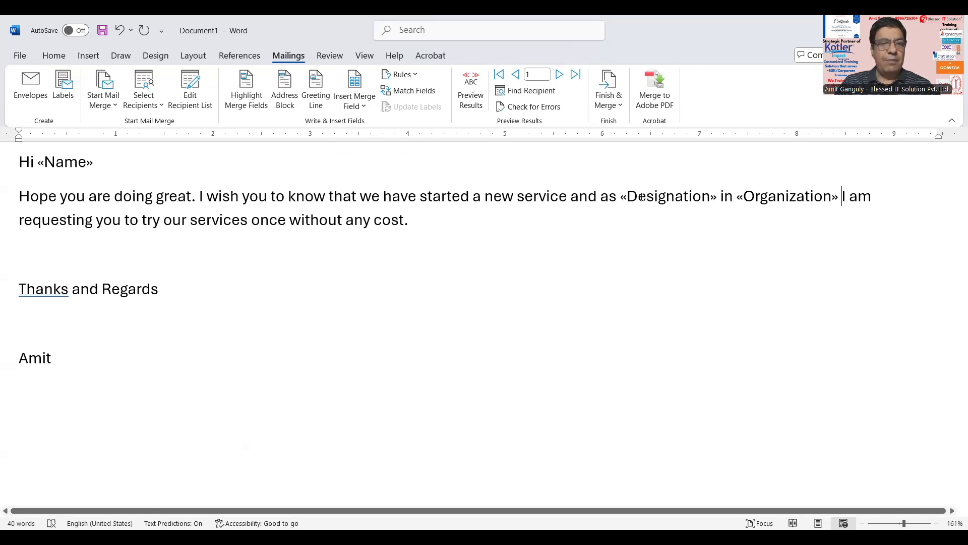
Step: Make the «Name» merge field bold
{"action": "left_click", "coordinate": [38, 162]}
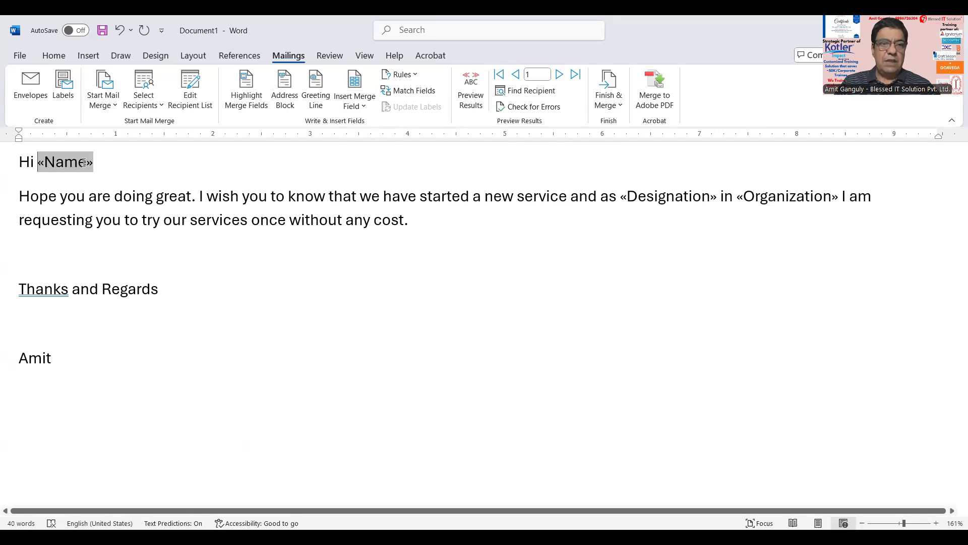
{"action": "double_click", "coordinate": [91, 162]}
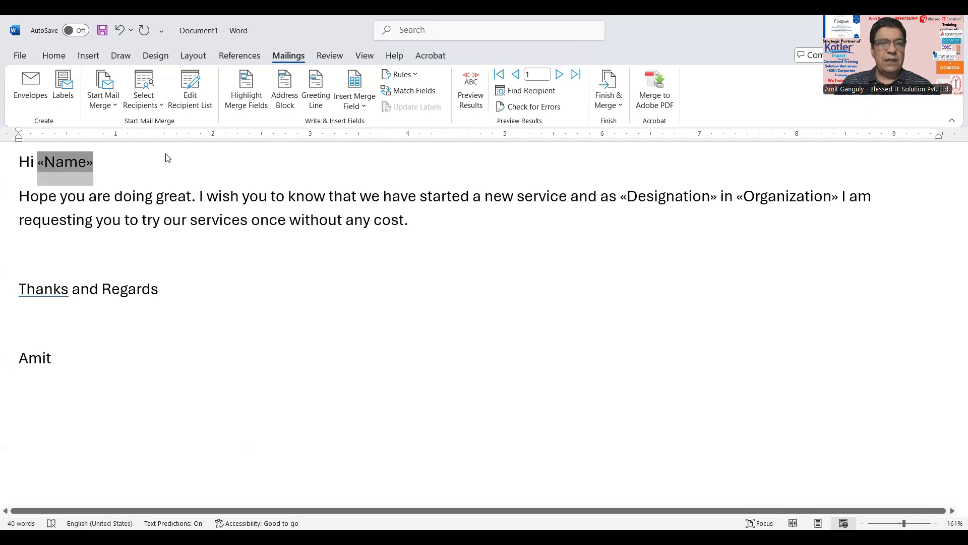
{"action": "left_click", "coordinate": [57, 55]}
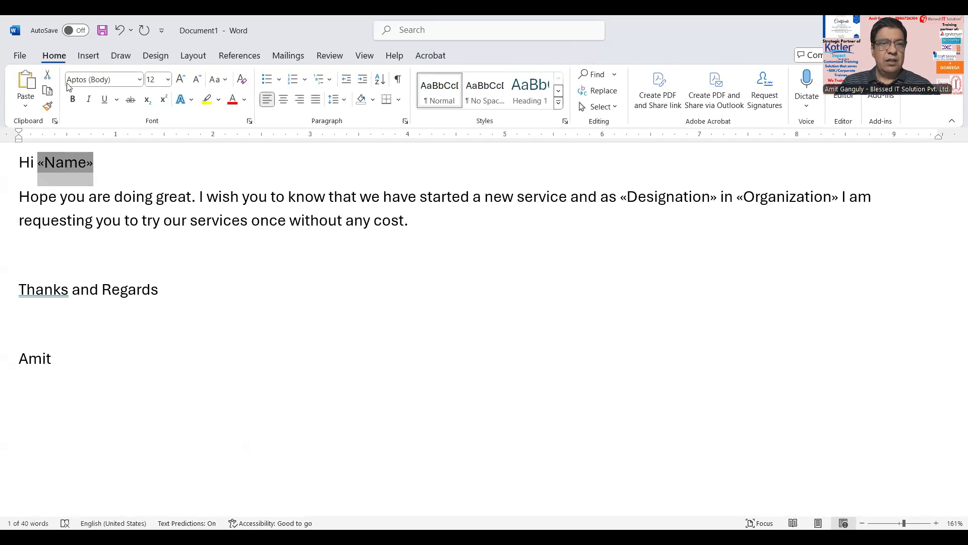
{"action": "left_click", "coordinate": [73, 101]}
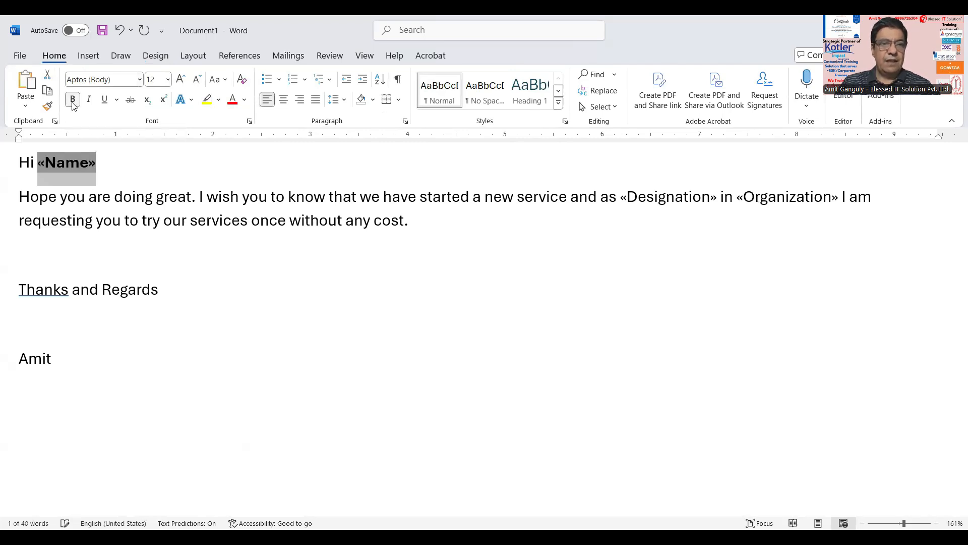
{"action": "left_click", "coordinate": [436, 220]}
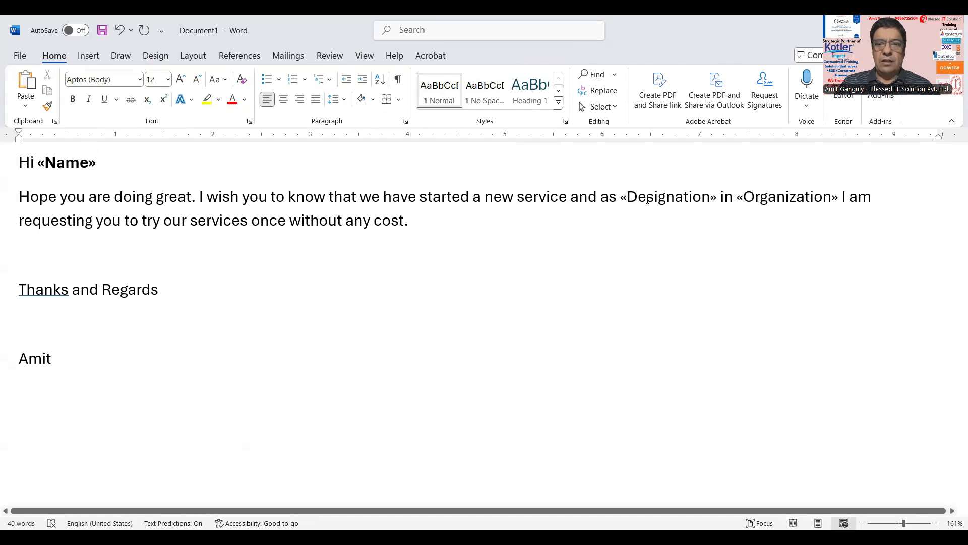
Step: Highlight «Designation» in yellow and set the «Organization» field's font colour to red
{"action": "left_click", "coordinate": [679, 198]}
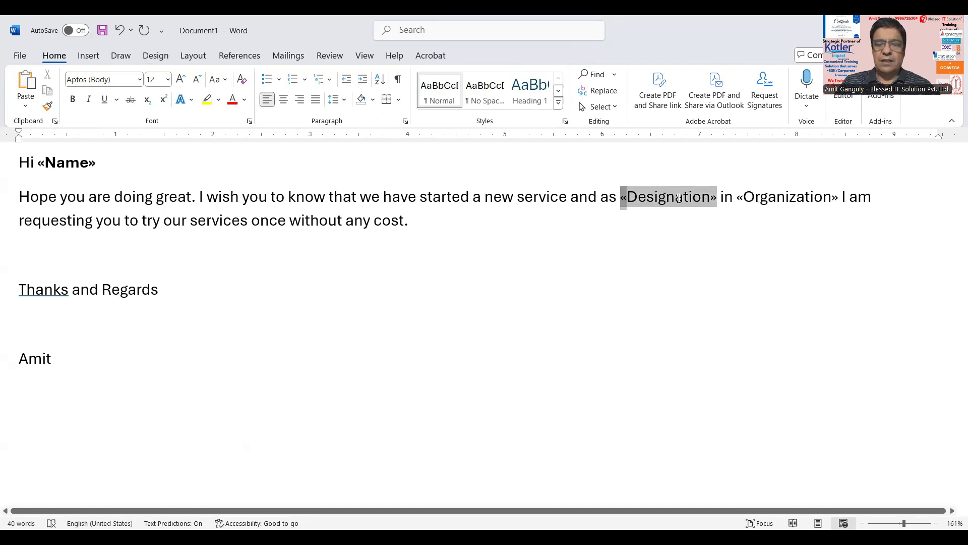
{"action": "left_click", "coordinate": [214, 103]}
{"action": "key", "text": "Right"}
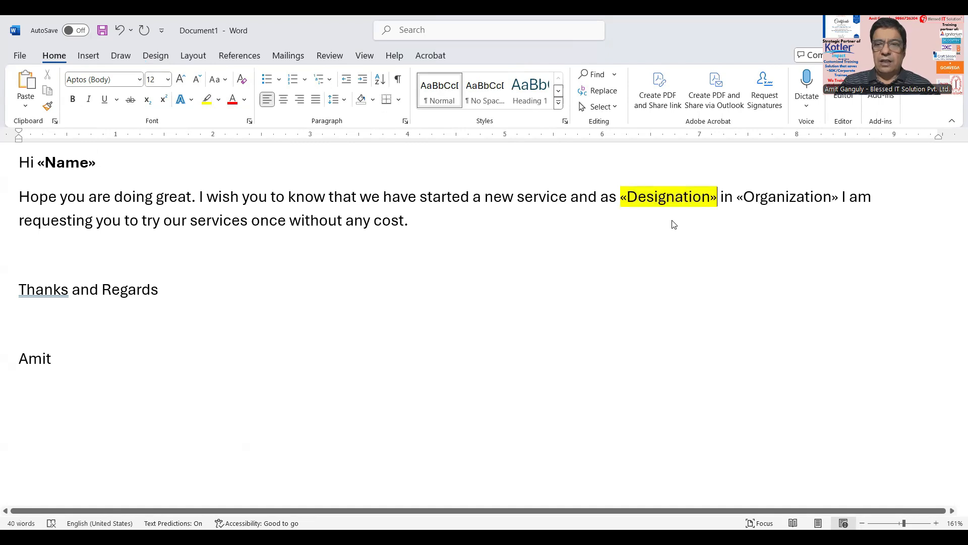
{"action": "key", "text": "F11"}
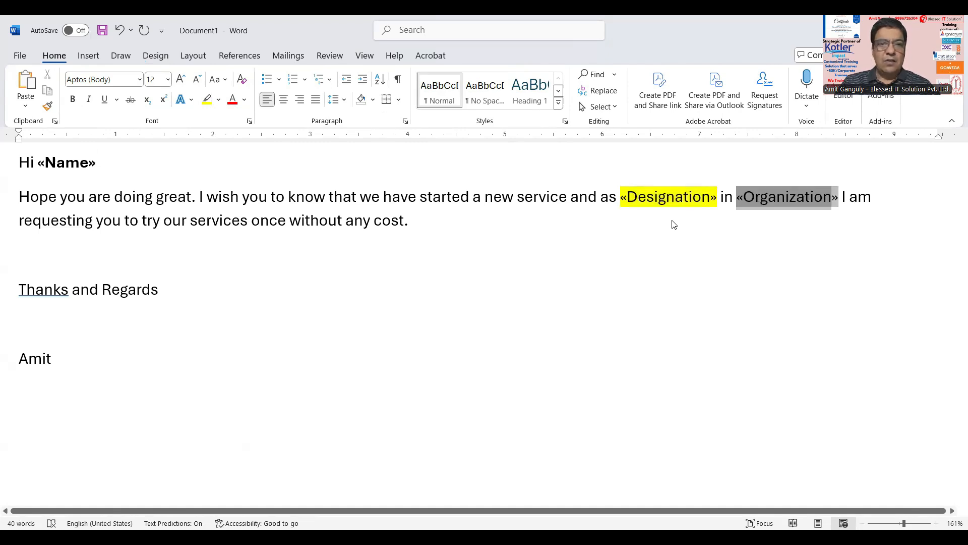
{"action": "left_click", "coordinate": [232, 100]}
{"action": "left_click", "coordinate": [441, 250]}
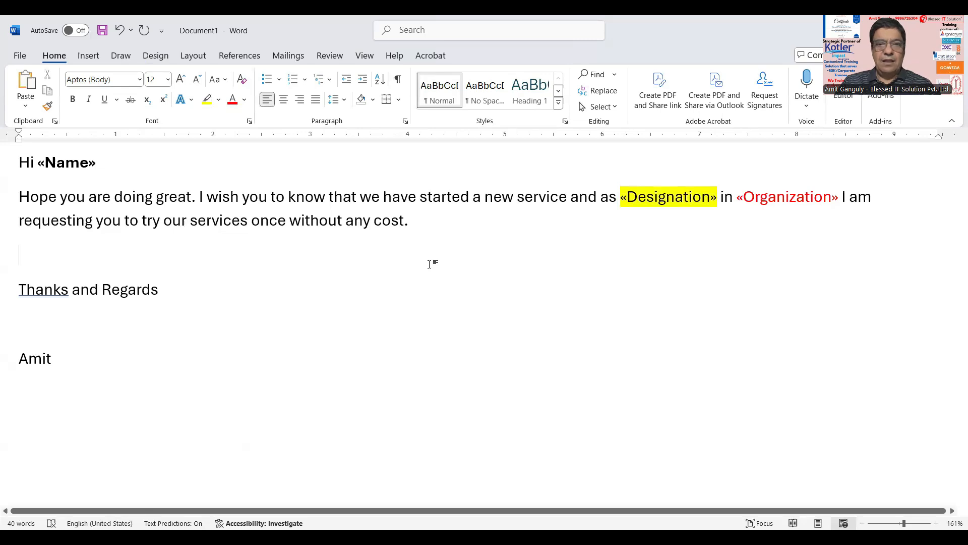
Step: Preview the merged letter, stepping through records 2 and 3, then back to record 1
{"action": "left_click", "coordinate": [280, 58]}
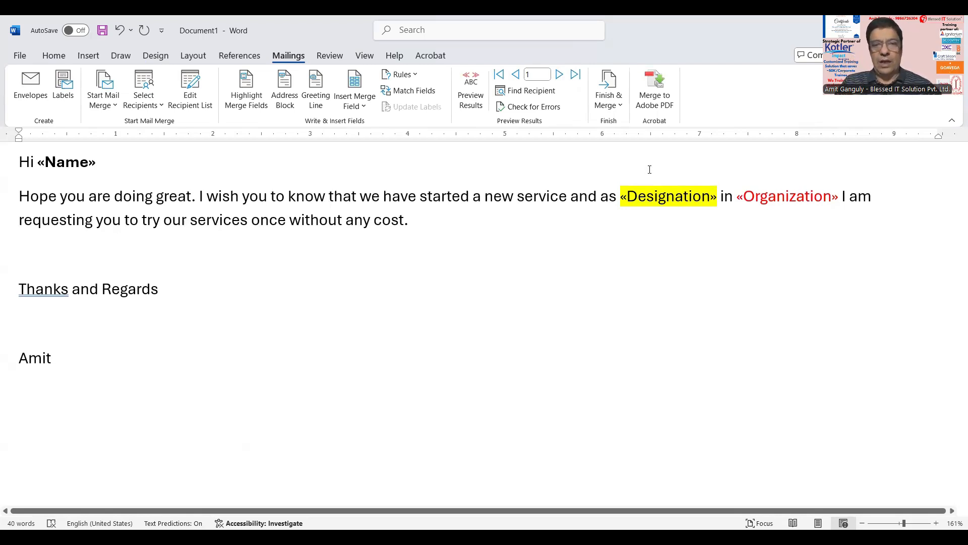
{"action": "left_click", "coordinate": [473, 96]}
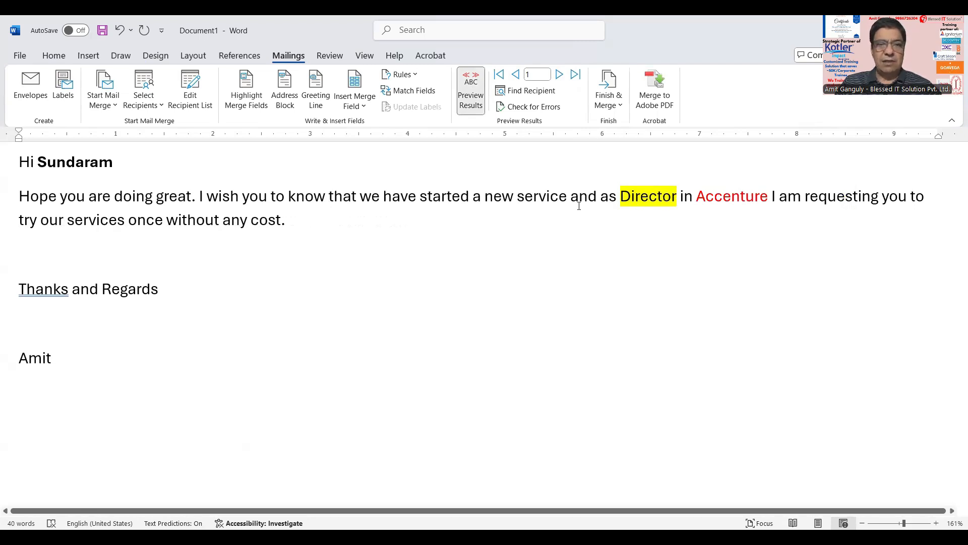
{"action": "left_click", "coordinate": [558, 74]}
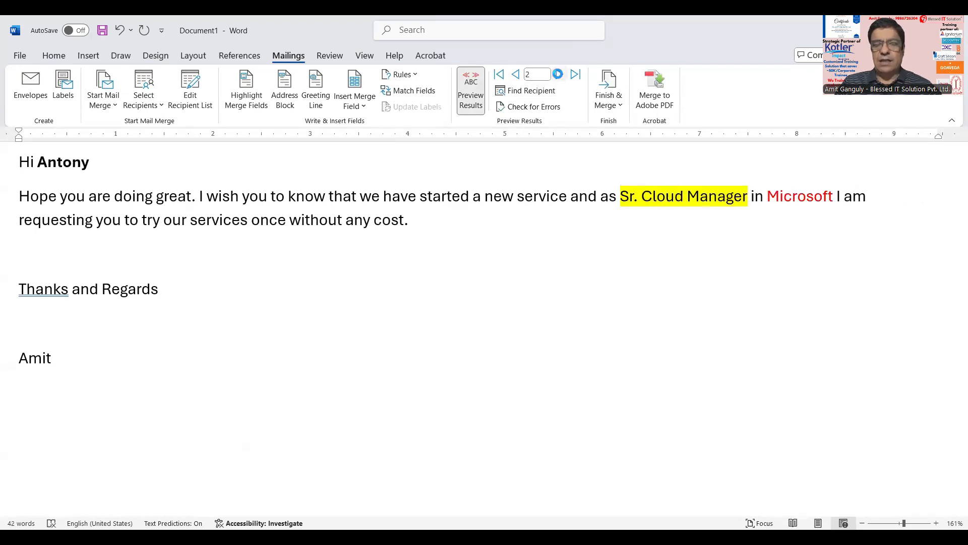
{"action": "left_click", "coordinate": [558, 74]}
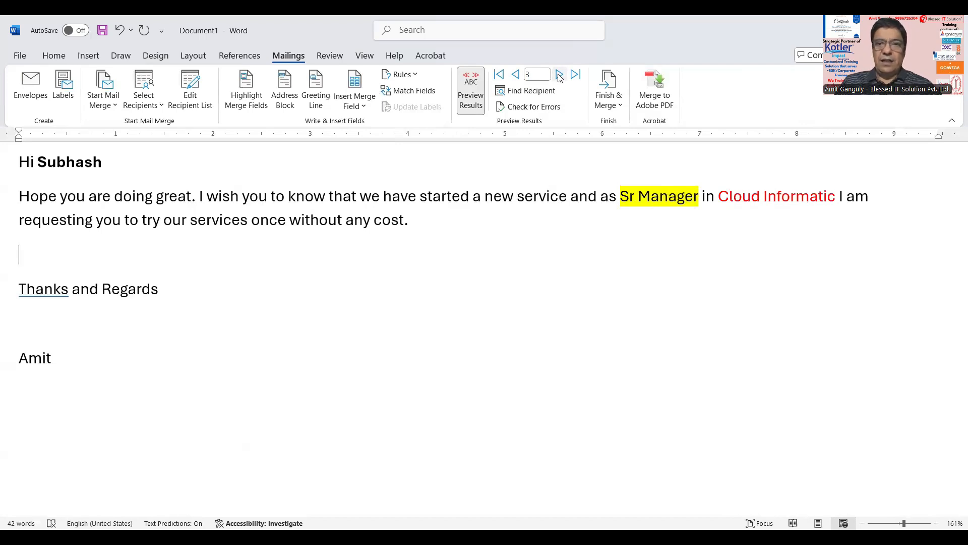
{"action": "left_click", "coordinate": [515, 76]}
{"action": "left_click", "coordinate": [515, 76]}
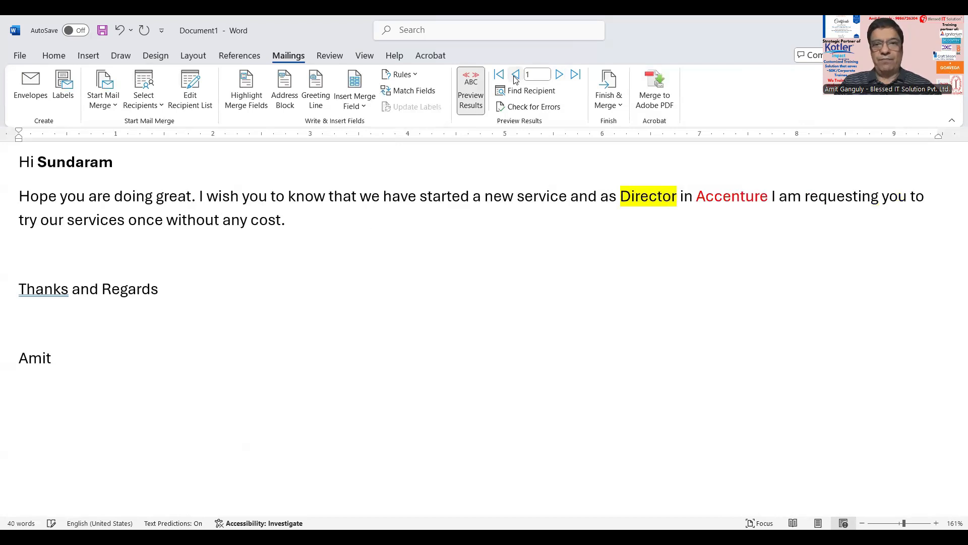
Step: Choose Finish & Merge > Send Email Messages to reach the Merge to E-mail dialog
{"action": "left_click", "coordinate": [623, 108]}
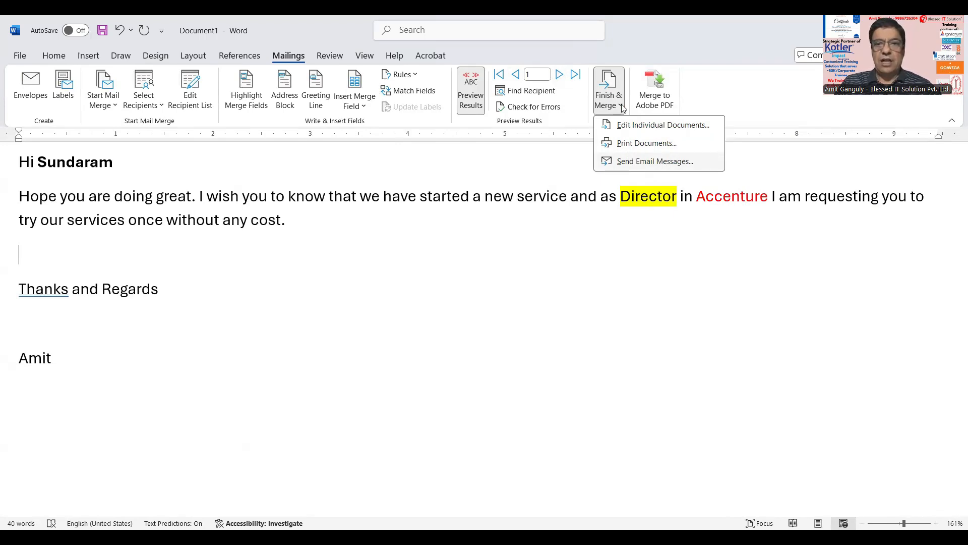
{"action": "left_click", "coordinate": [636, 162]}
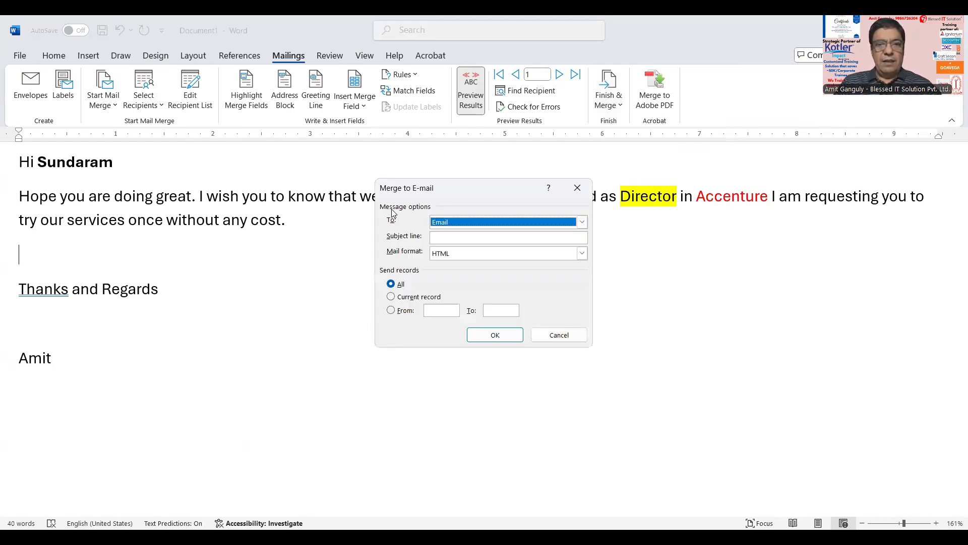
Step: Send to the Email column with subject 'We are starting a new service' in HTML format
{"action": "left_click", "coordinate": [461, 226]}
{"action": "left_click", "coordinate": [450, 226]}
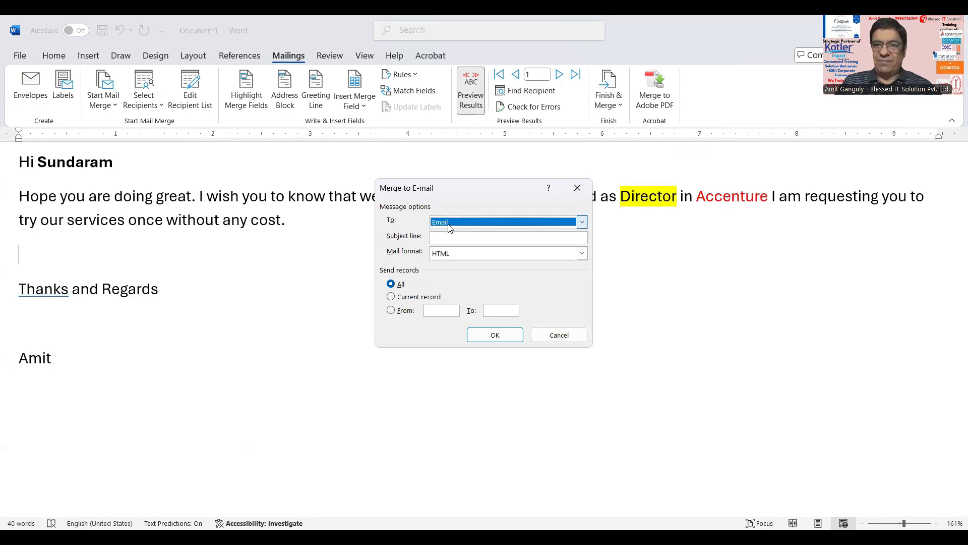
{"action": "left_click", "coordinate": [439, 236]}
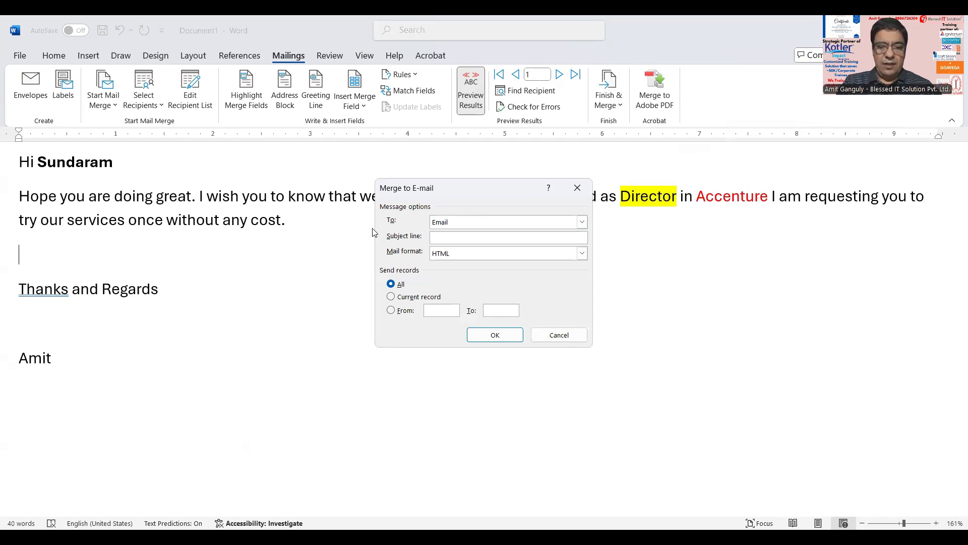
{"action": "type", "text": "We are "}
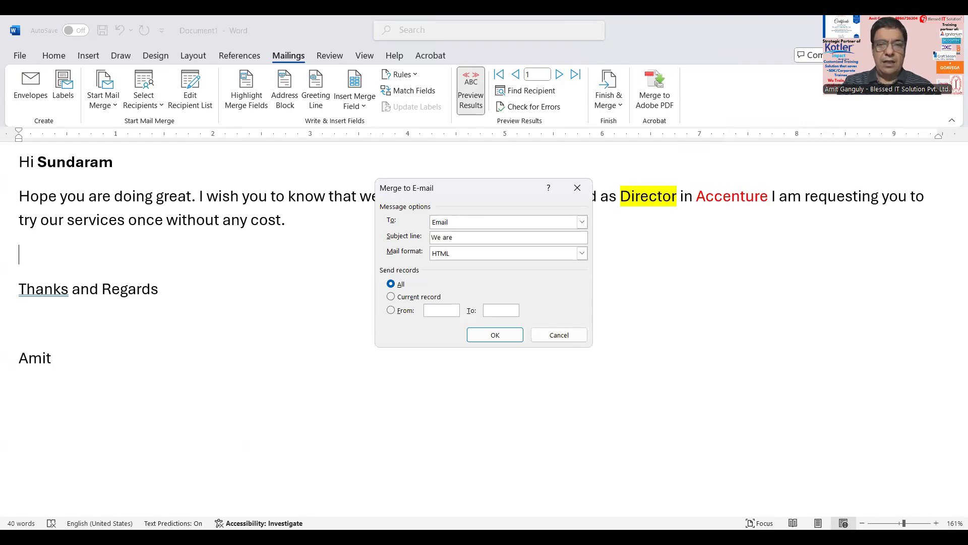
{"action": "type", "text": "starting "}
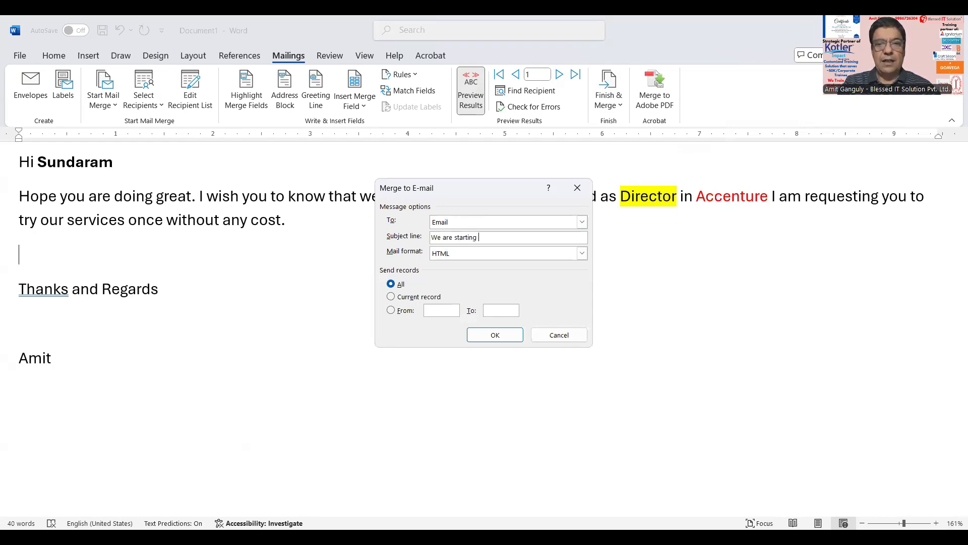
{"action": "type", "text": "a new service"}
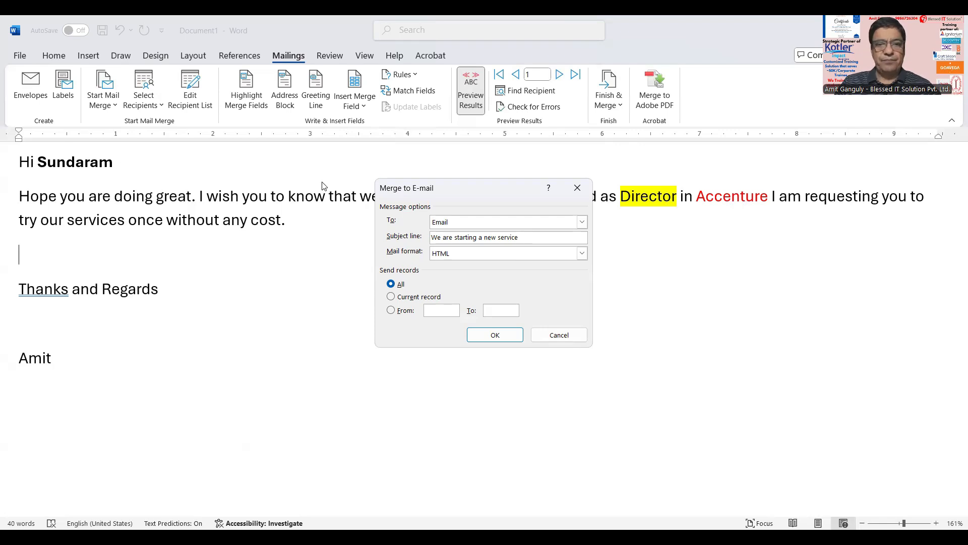
{"action": "left_click", "coordinate": [473, 254]}
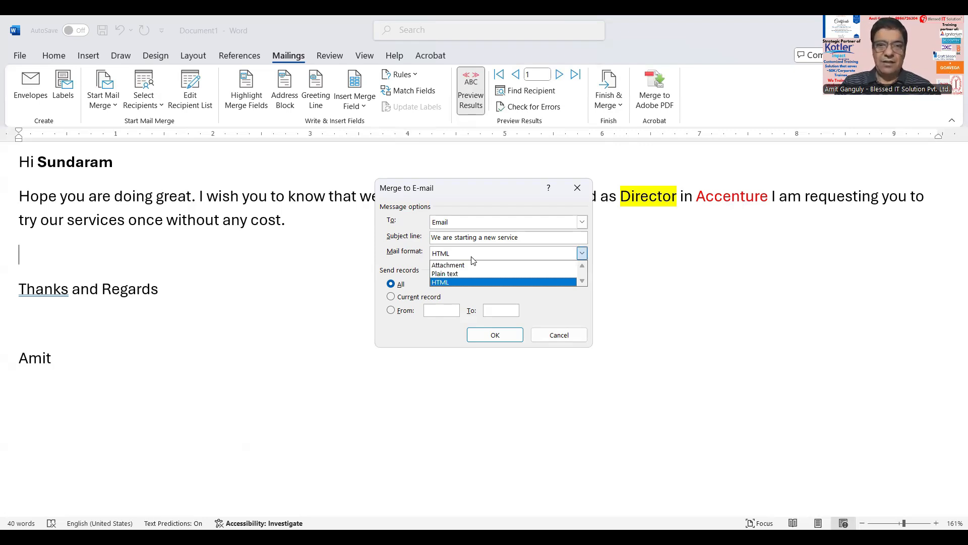
{"action": "left_click", "coordinate": [385, 259]}
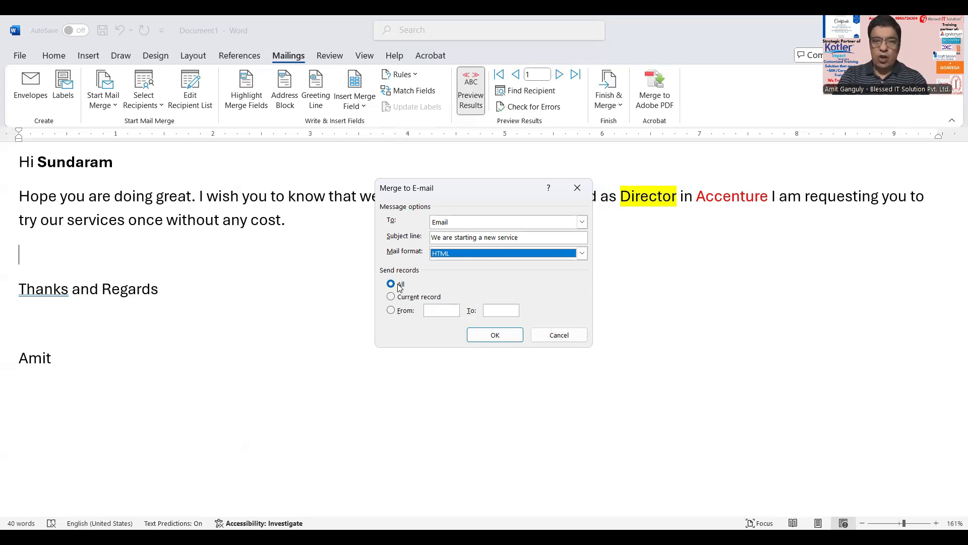
Step: Send the merged letter as emails to all recipients, keeping Send records set to All
{"action": "left_click", "coordinate": [487, 336]}
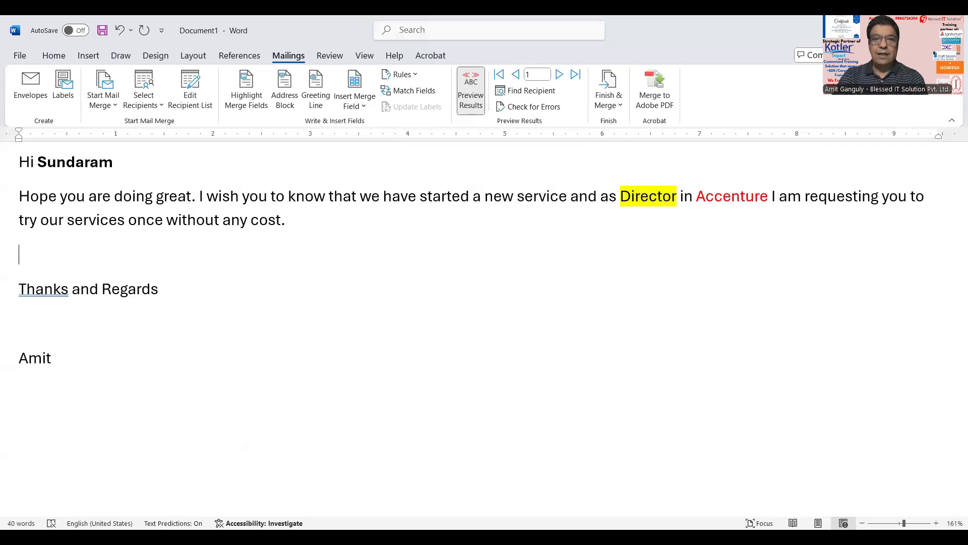
Step: Switch from Word to the Gmail inbox in Chrome
{"action": "key", "text": "alt+Tab"}
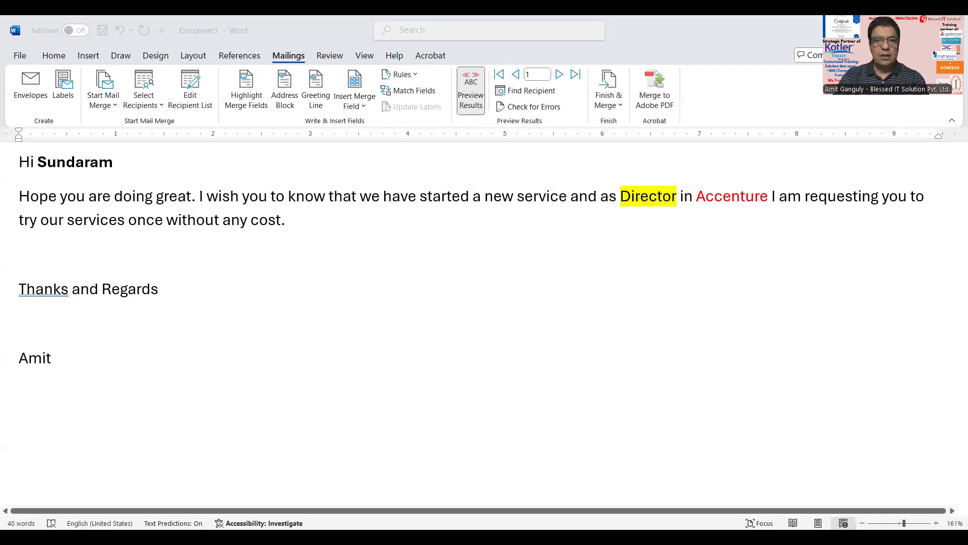
{"action": "key", "text": "alt+Tab"}
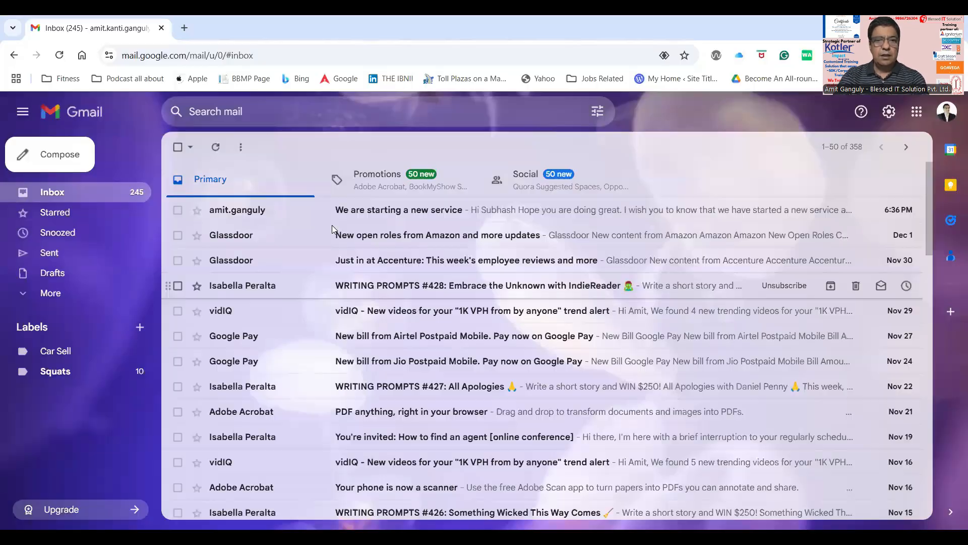
Step: Open the 'We are starting a new service' email, dismiss the emoji tip, and bring up the Excel contact sheet
{"action": "left_click", "coordinate": [390, 210]}
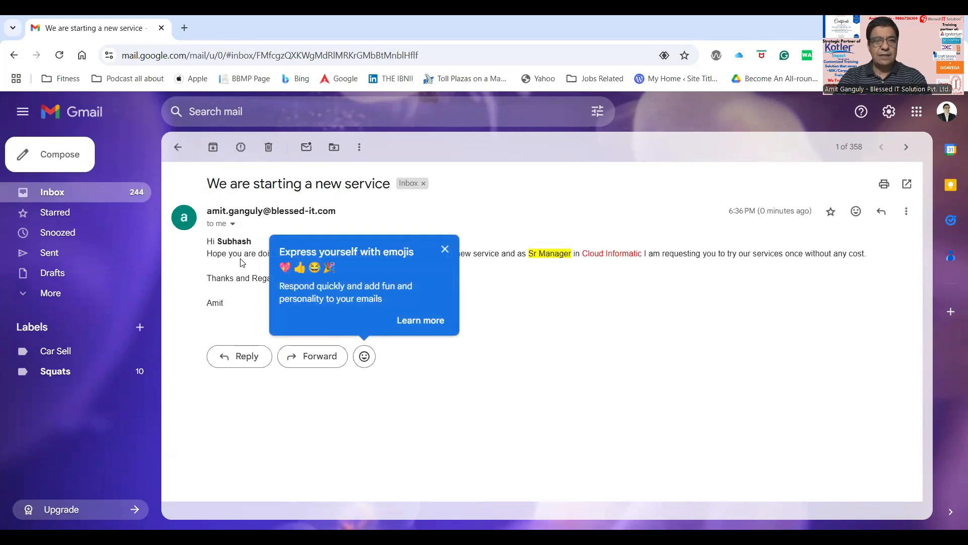
{"action": "left_click", "coordinate": [445, 249]}
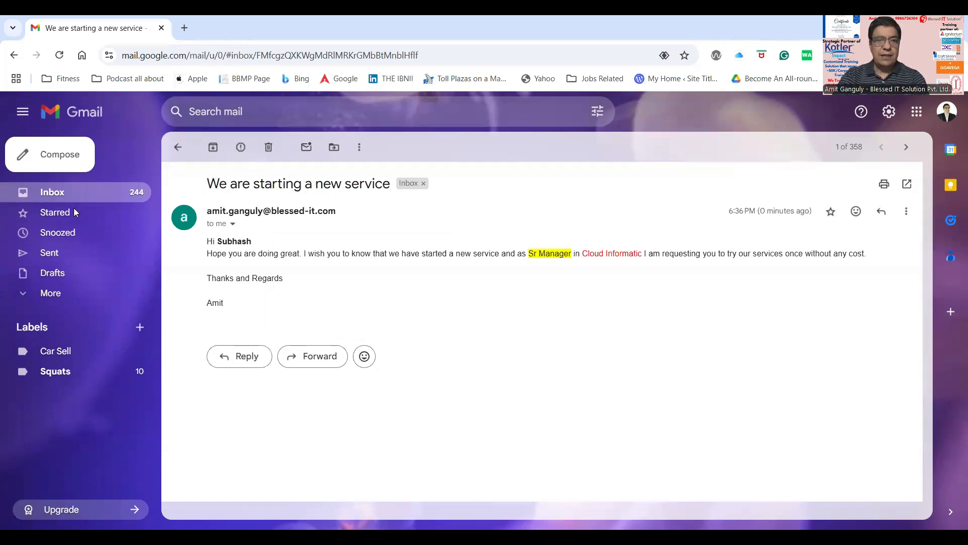
{"action": "key", "text": "alt+Tab"}
Step: Check the third contact's Cloud Informatic entry in cell C4, then return to the Gmail message
{"action": "left_click", "coordinate": [116, 205]}
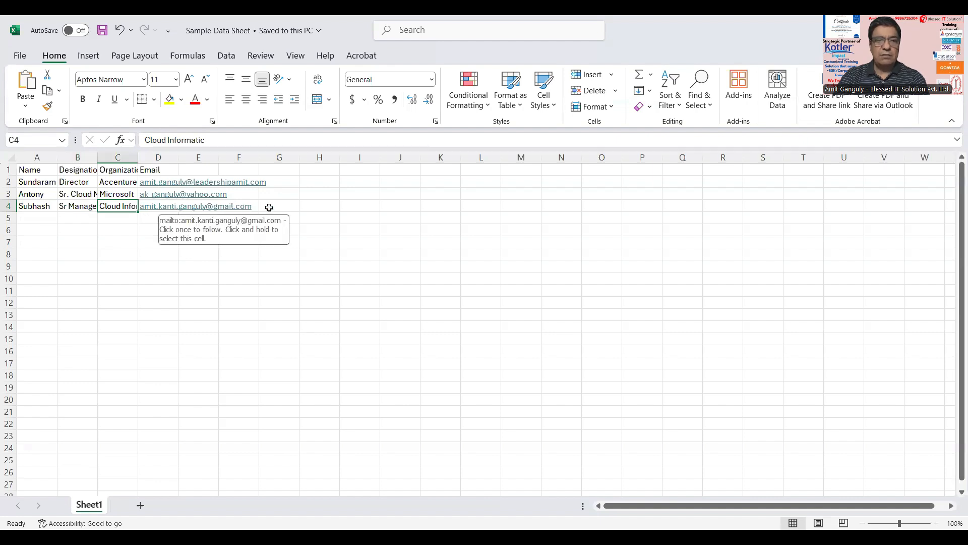
{"action": "left_click", "coordinate": [436, 36]}
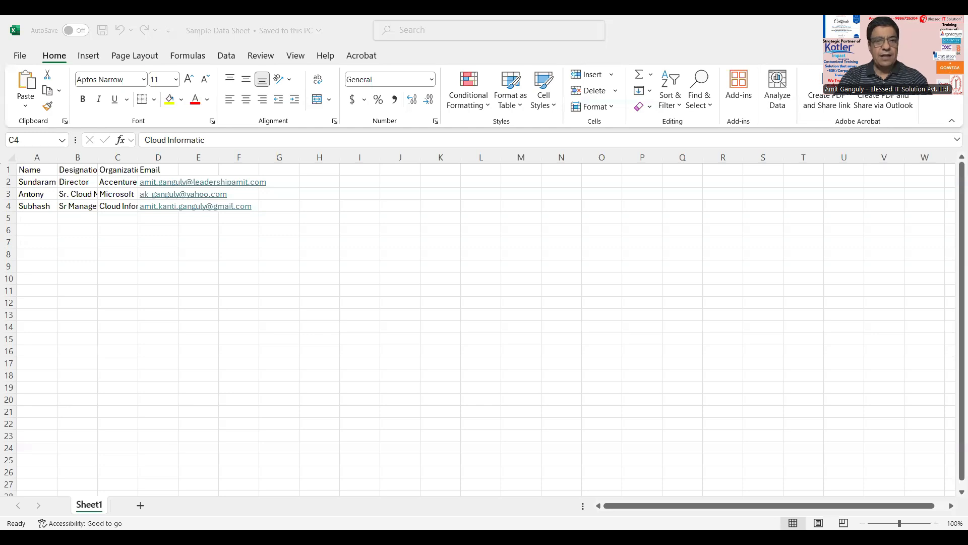
{"action": "key", "text": "alt+Tab"}
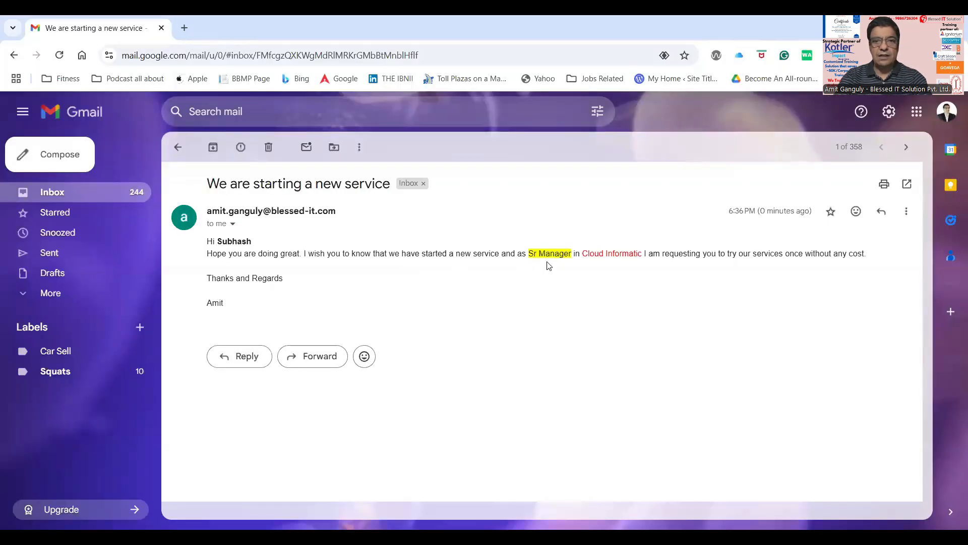